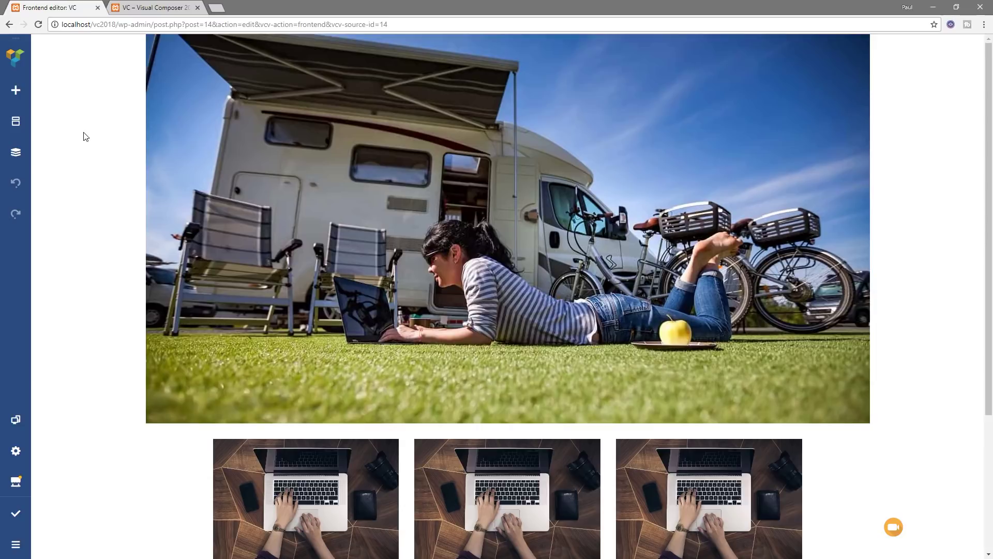
Step: Browse the available content elements, filter them to the Media category and preview the Simple Image Slider
{"action": "mouse_move", "coordinate": [83, 141]}
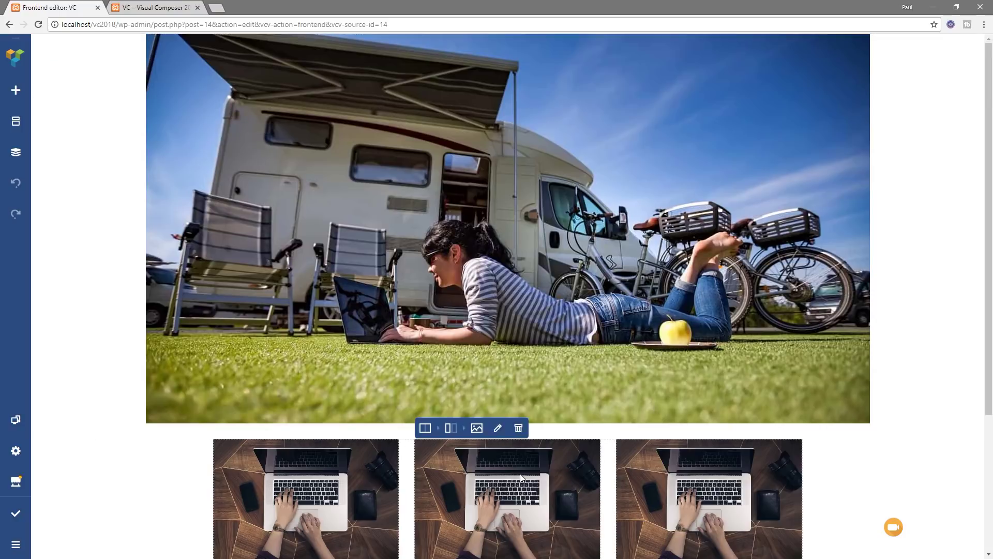
{"action": "scroll", "coordinate": [322, 480], "scroll_direction": "down", "scroll_amount": 2}
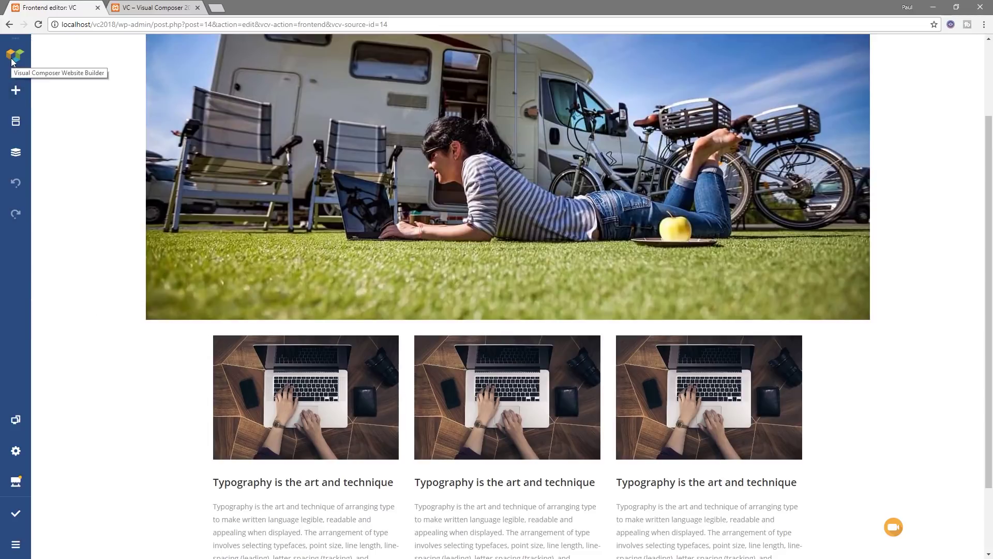
{"action": "left_click", "coordinate": [15, 92]}
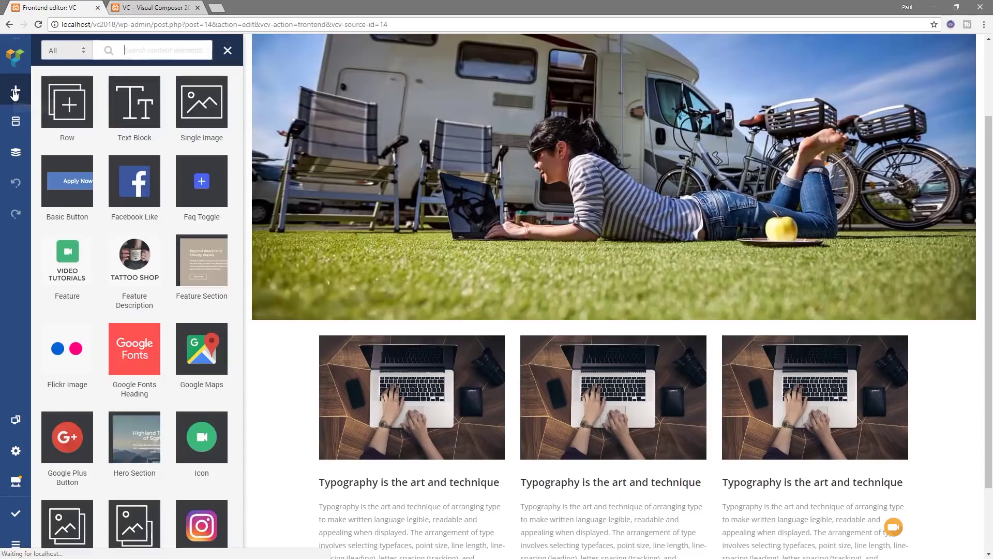
{"action": "mouse_move", "coordinate": [207, 440]}
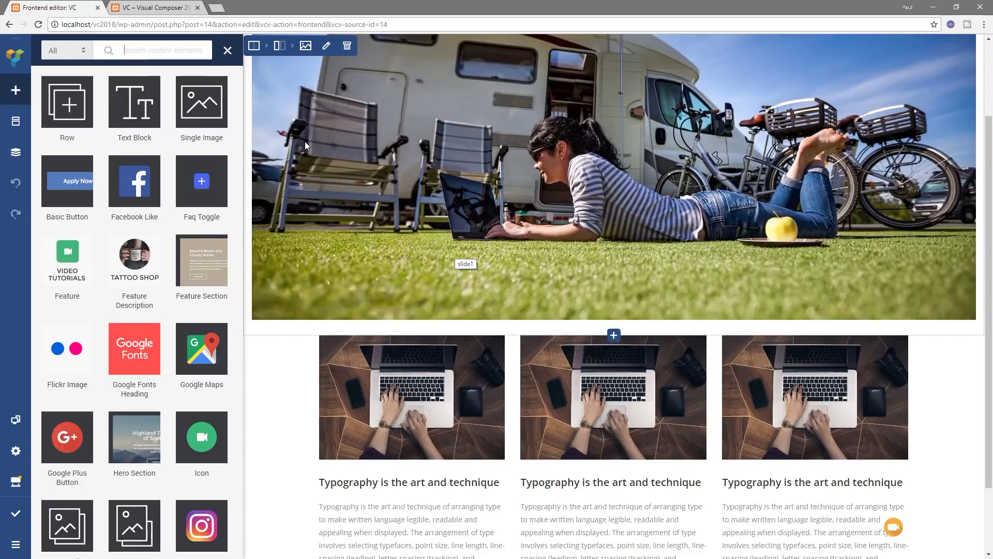
{"action": "left_click", "coordinate": [82, 51]}
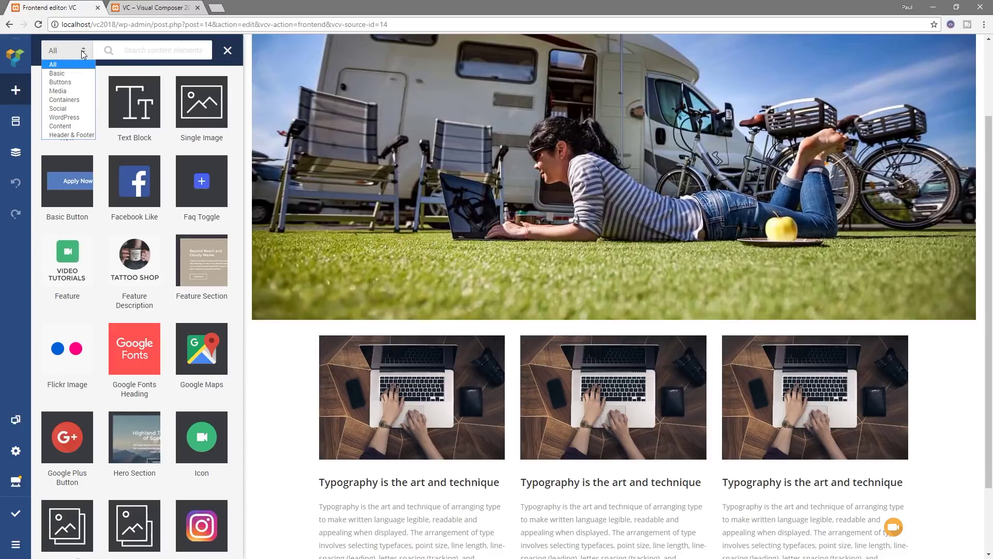
{"action": "left_click", "coordinate": [70, 90]}
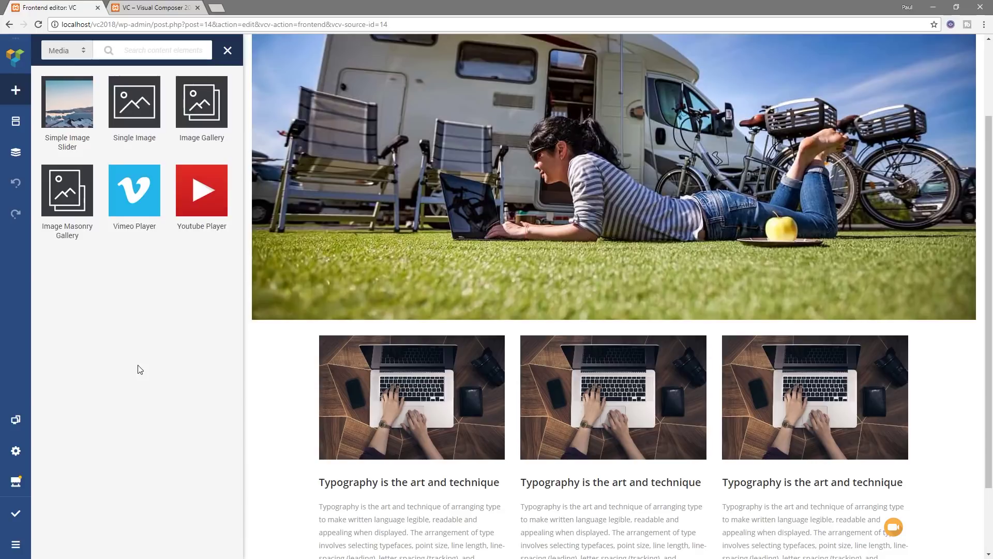
{"action": "mouse_move", "coordinate": [136, 202]}
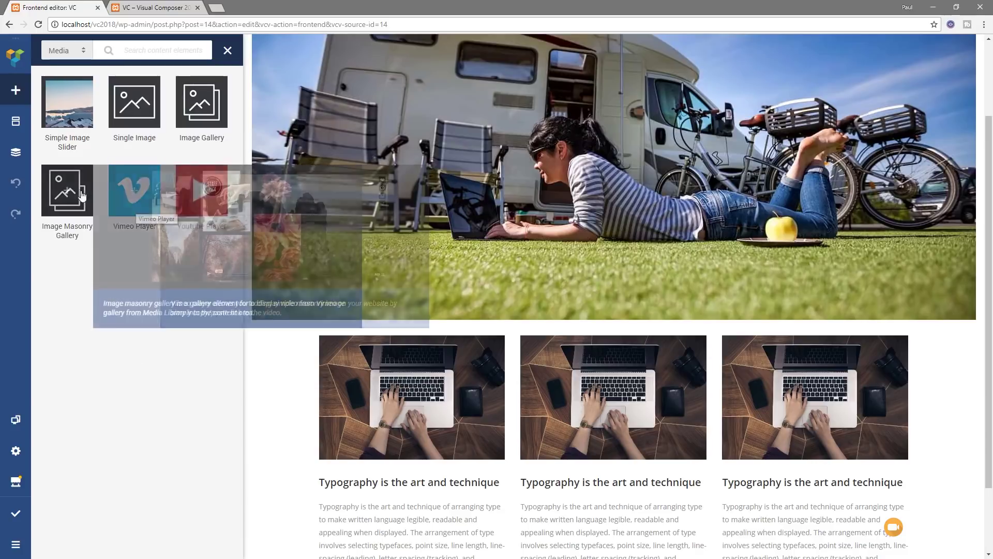
{"action": "mouse_move", "coordinate": [66, 111]}
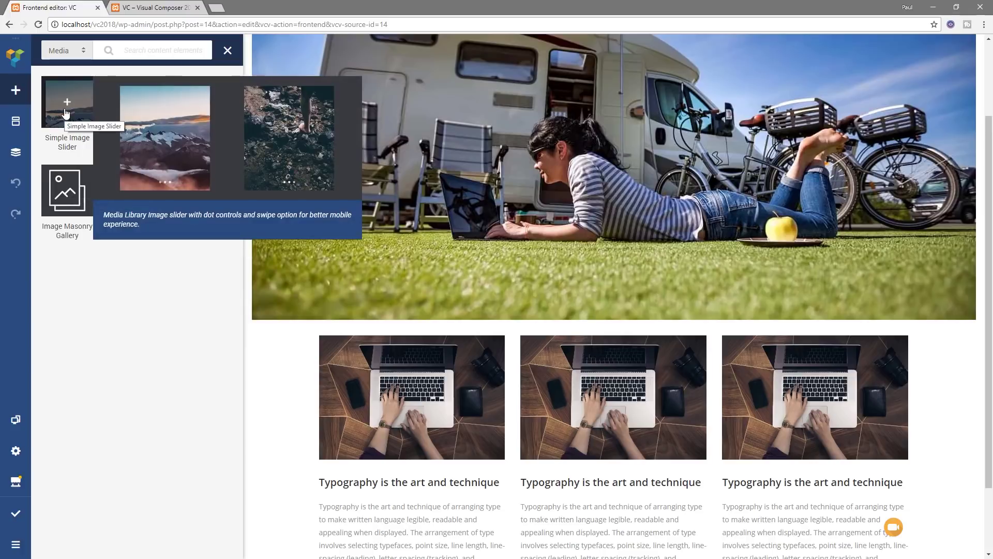
{"action": "mouse_move", "coordinate": [195, 93]}
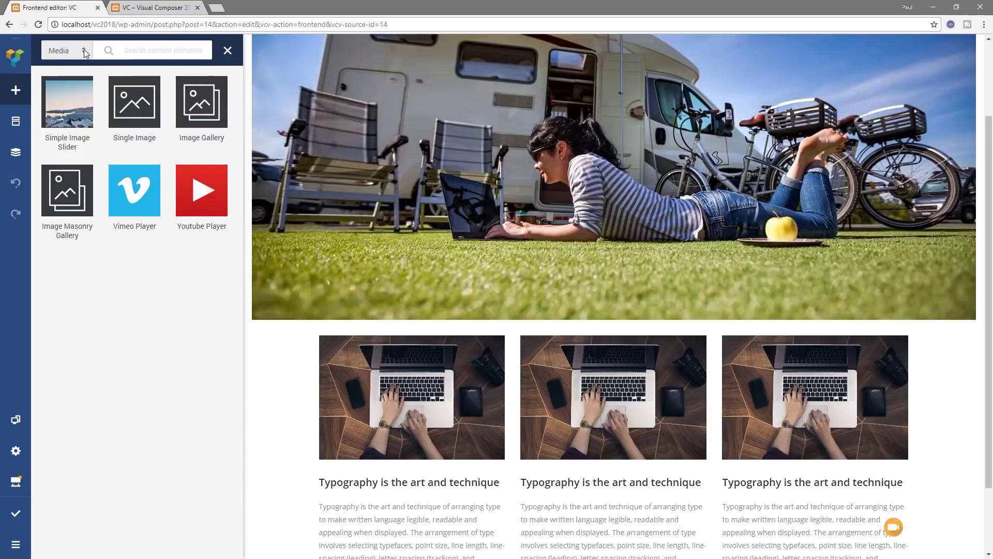
{"action": "left_click", "coordinate": [228, 50]}
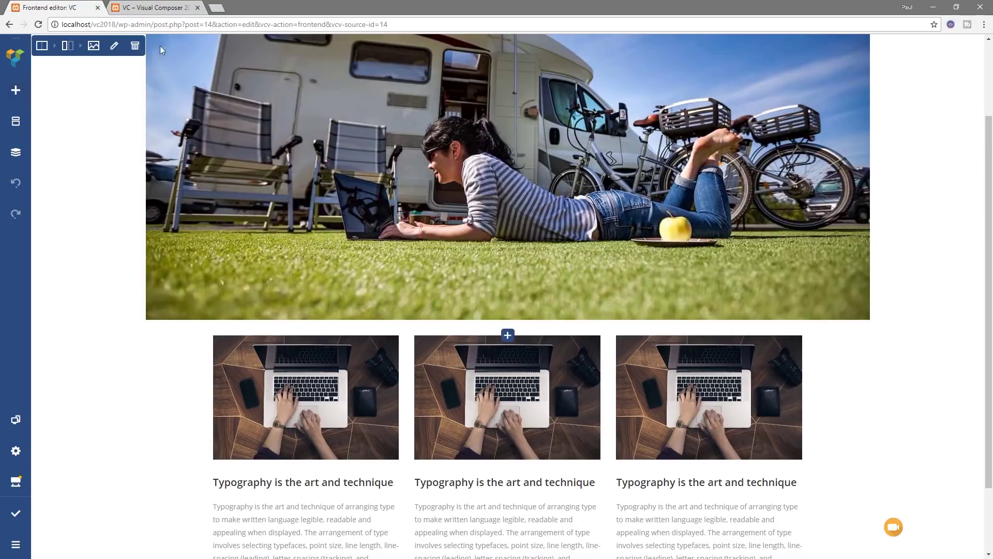
Step: Browse the template library and preview templates such as Simple Blog Article and Personal Page
{"action": "left_click", "coordinate": [17, 124]}
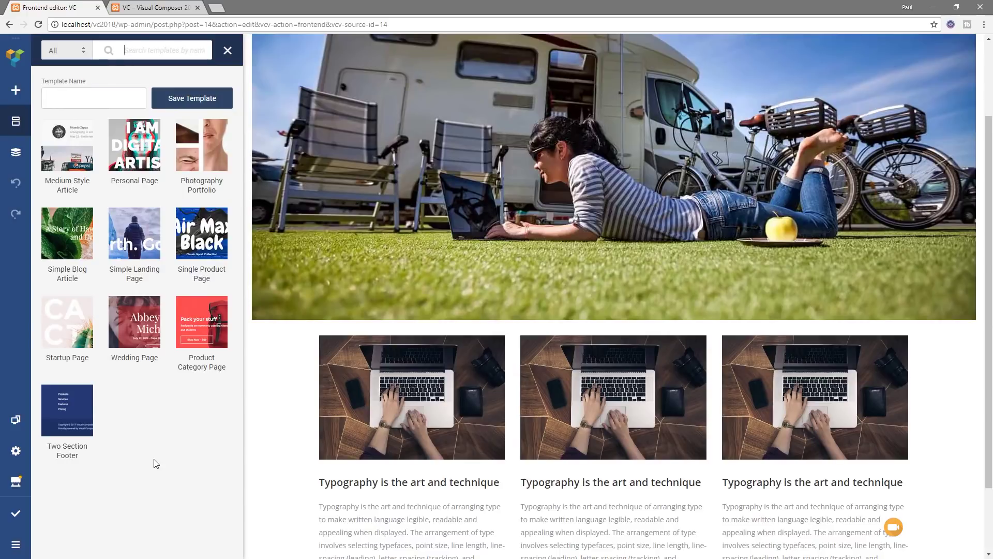
{"action": "mouse_move", "coordinate": [78, 407]}
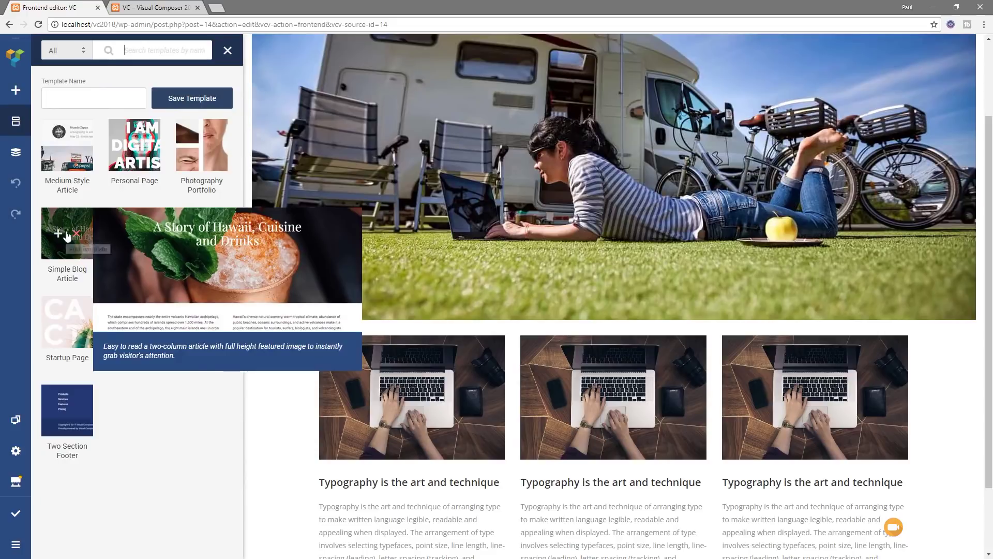
{"action": "mouse_move", "coordinate": [68, 166]}
{"action": "mouse_move", "coordinate": [134, 135]}
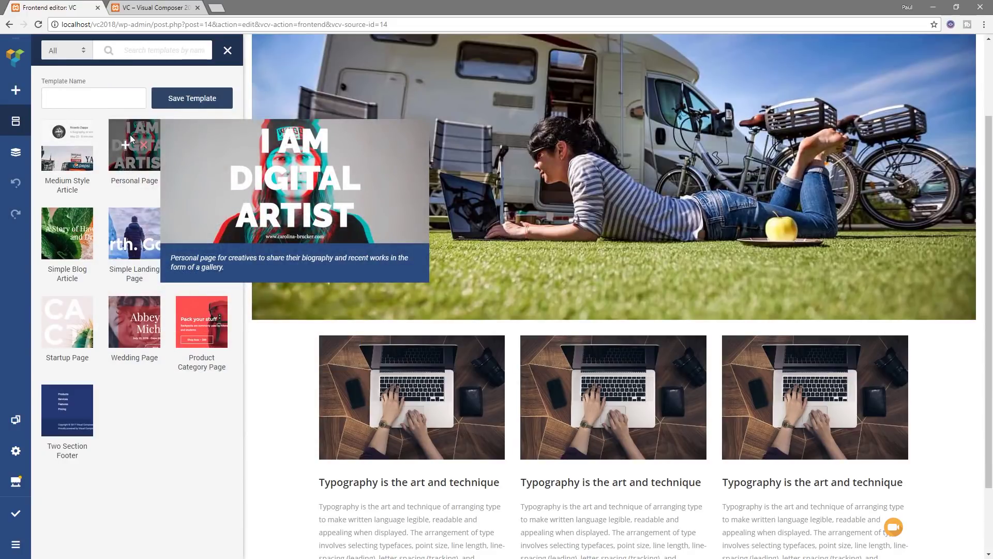
{"action": "mouse_move", "coordinate": [194, 146]}
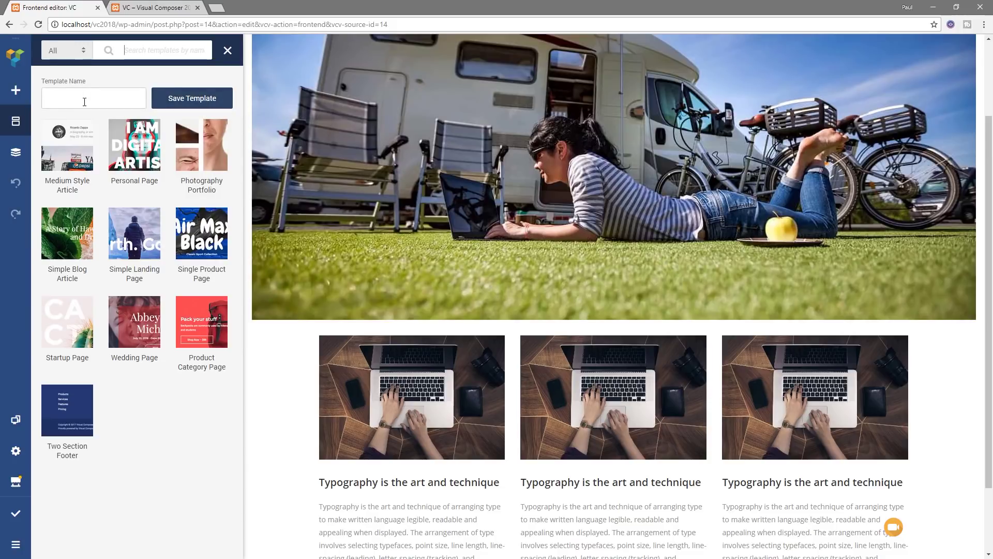
{"action": "left_click", "coordinate": [227, 50]}
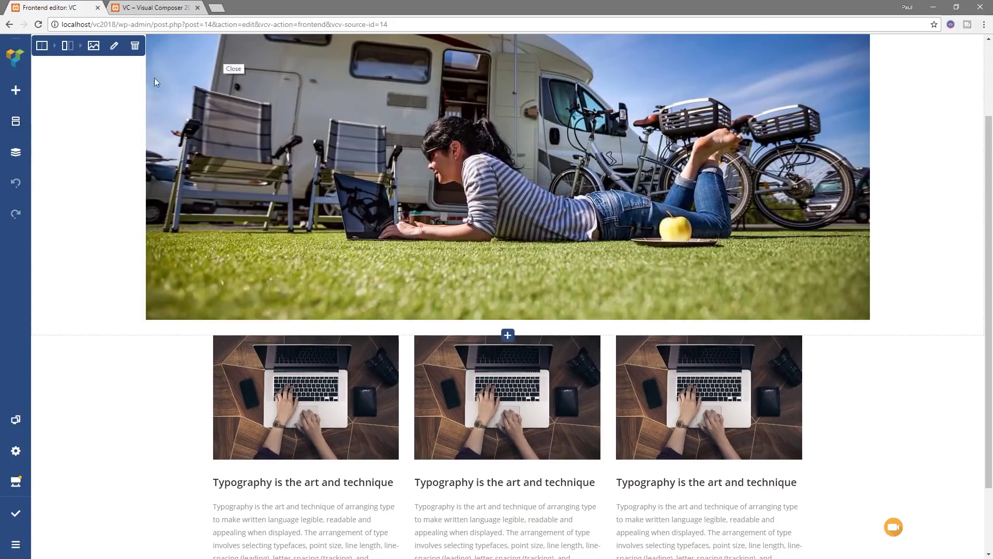
Step: Inspect the page's element tree and review the first row's general, layout and design options
{"action": "left_click", "coordinate": [15, 153]}
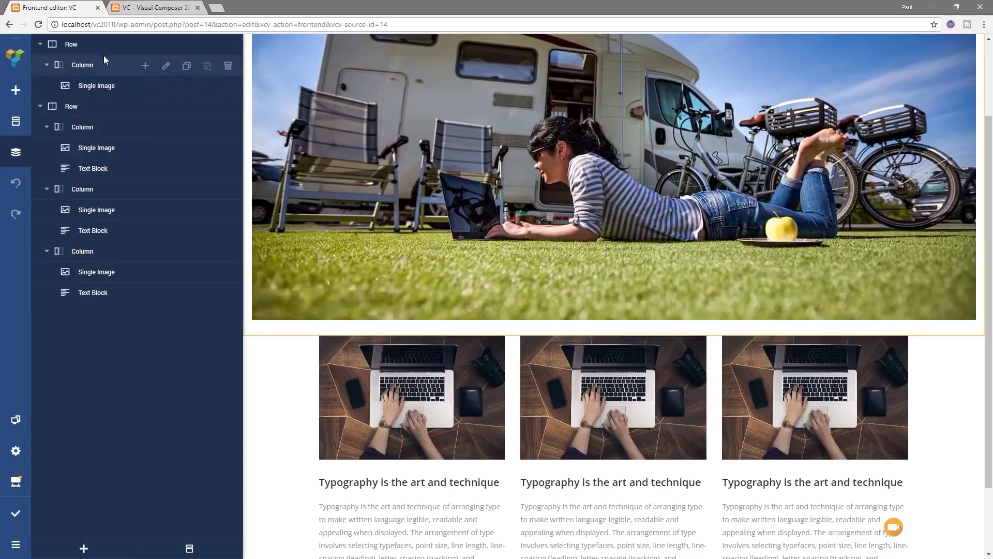
{"action": "mouse_move", "coordinate": [104, 51]}
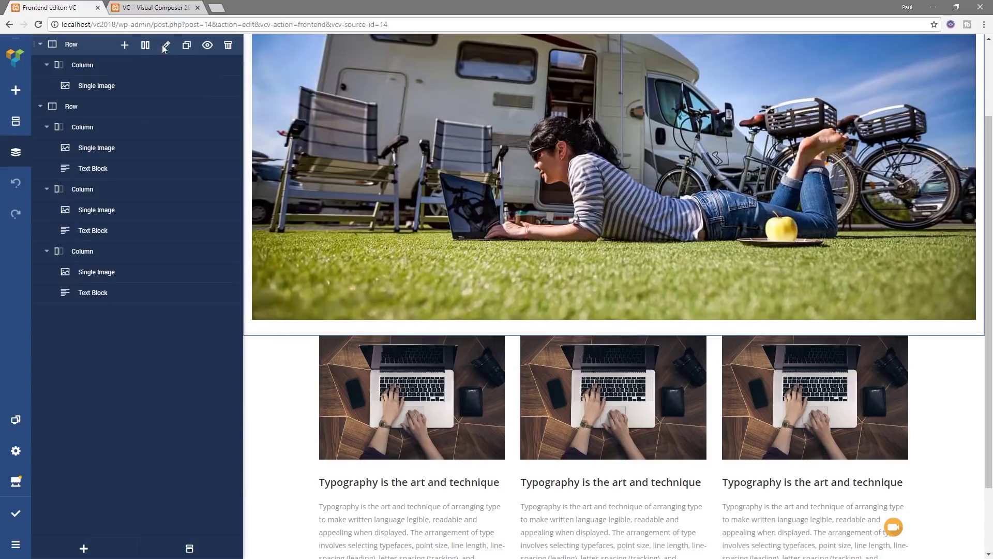
{"action": "left_click", "coordinate": [162, 44]}
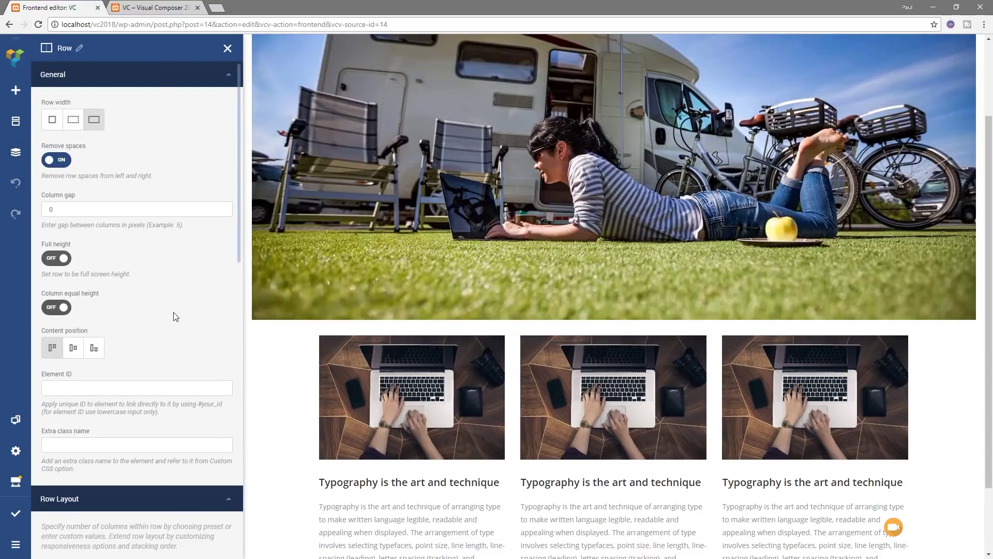
{"action": "scroll", "coordinate": [176, 317], "scroll_direction": "down", "scroll_amount": 12}
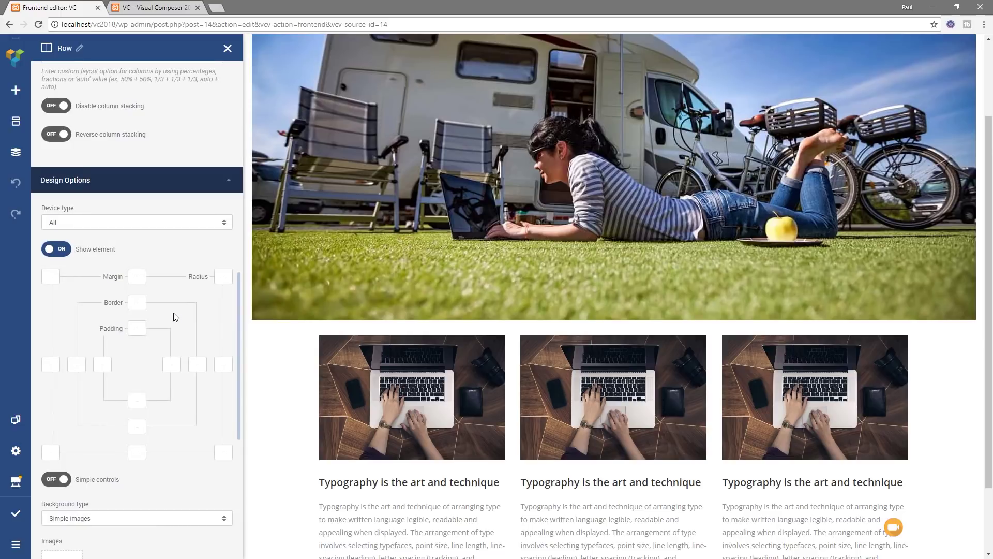
{"action": "scroll", "coordinate": [176, 317], "scroll_direction": "up", "scroll_amount": 12}
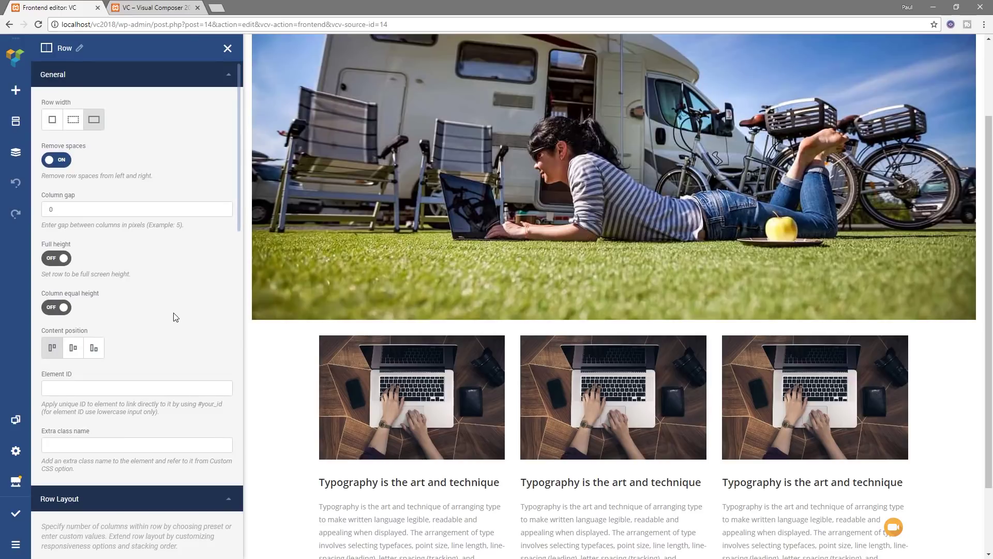
{"action": "left_click", "coordinate": [228, 50]}
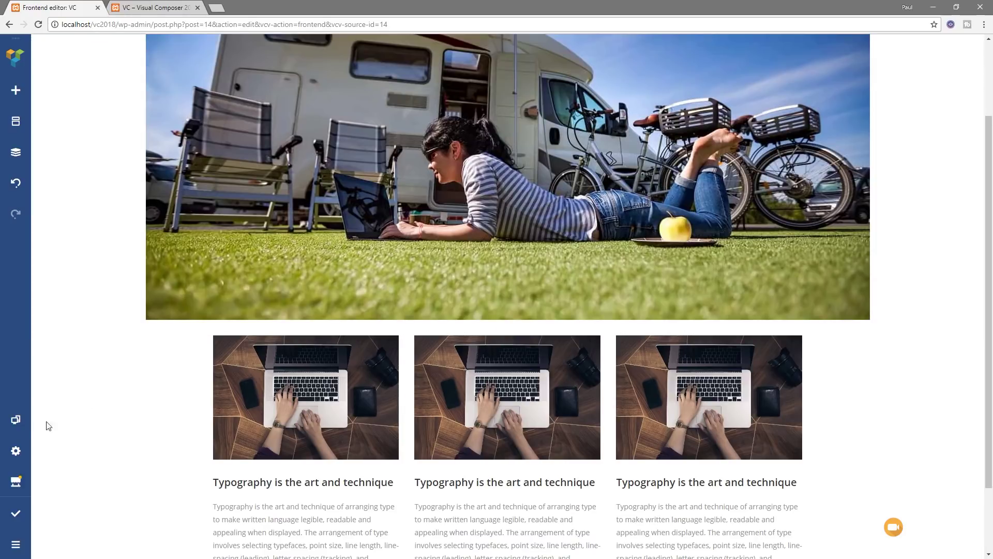
Step: Examine the device preview options and the page's Layout, Custom CSS and Custom JavaScript settings
{"action": "mouse_move", "coordinate": [21, 420]}
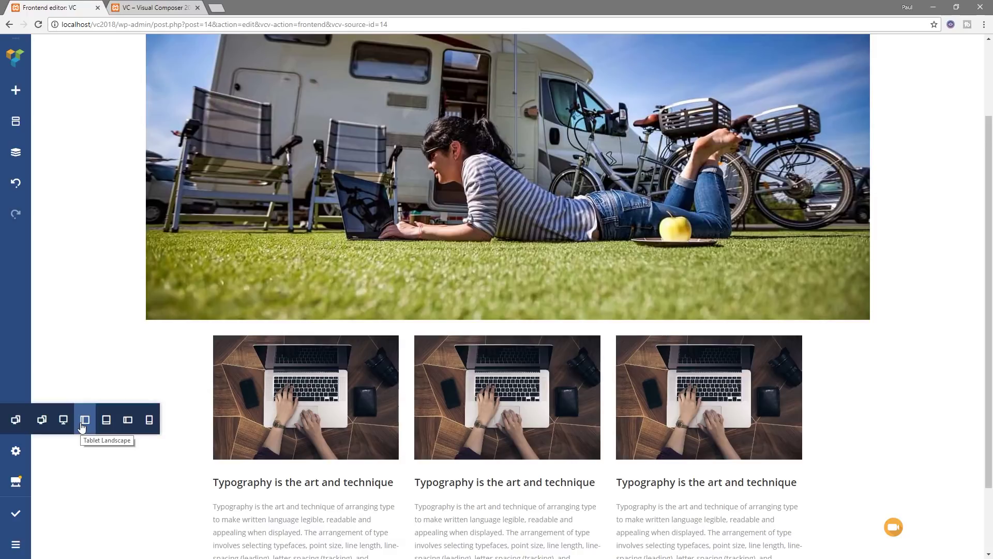
{"action": "left_click", "coordinate": [14, 455]}
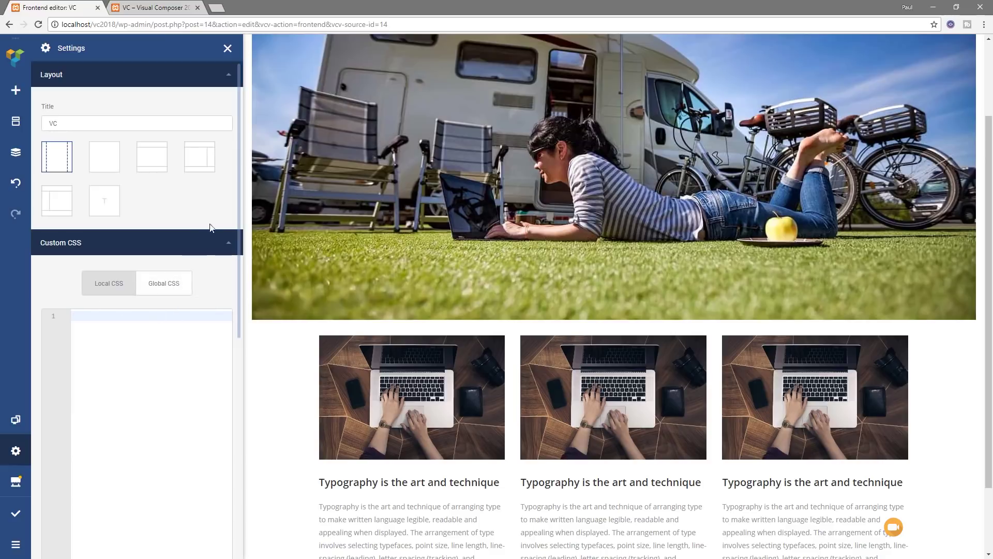
{"action": "left_click", "coordinate": [232, 76]}
{"action": "left_click", "coordinate": [228, 100]}
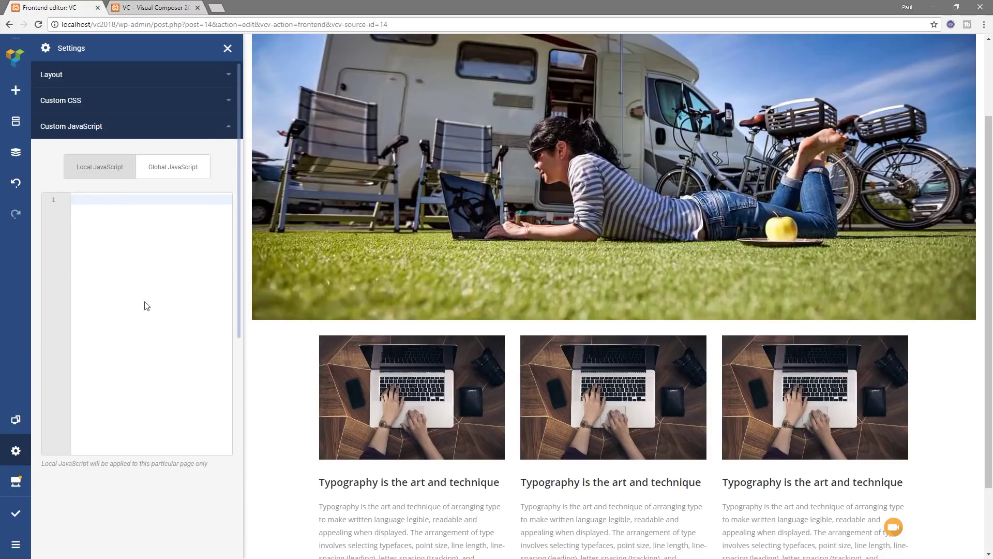
{"action": "left_click", "coordinate": [227, 132]}
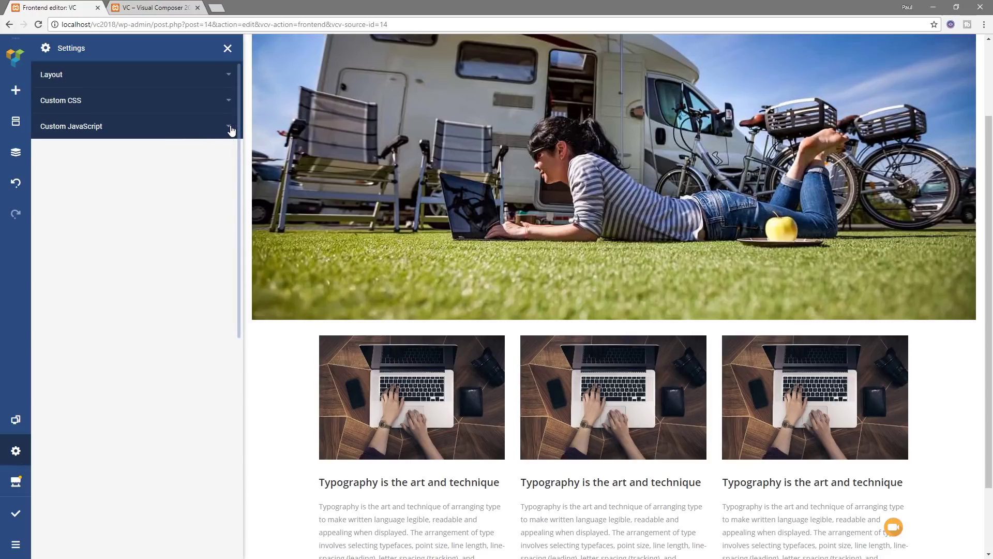
{"action": "left_click", "coordinate": [229, 79]}
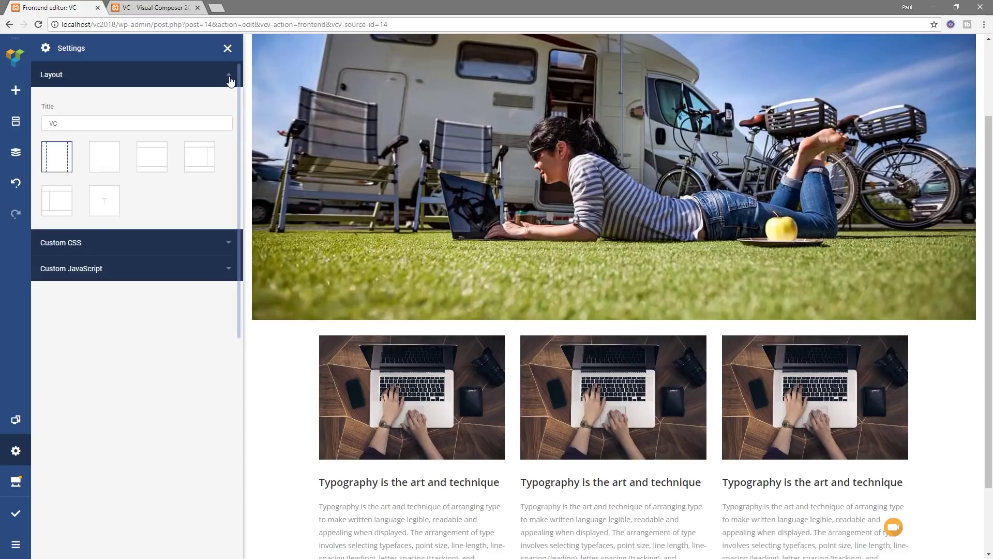
{"action": "left_click", "coordinate": [231, 81]}
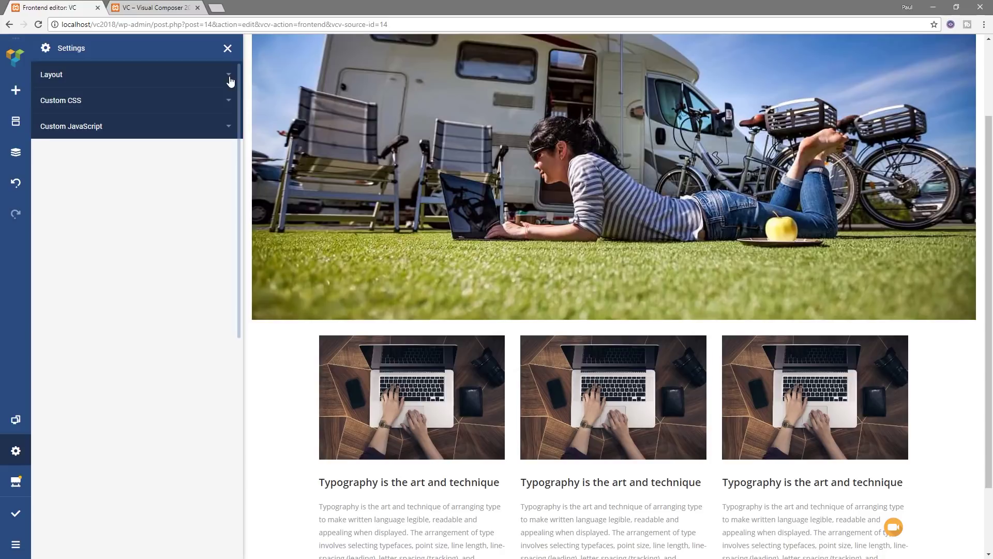
{"action": "left_click", "coordinate": [228, 48]}
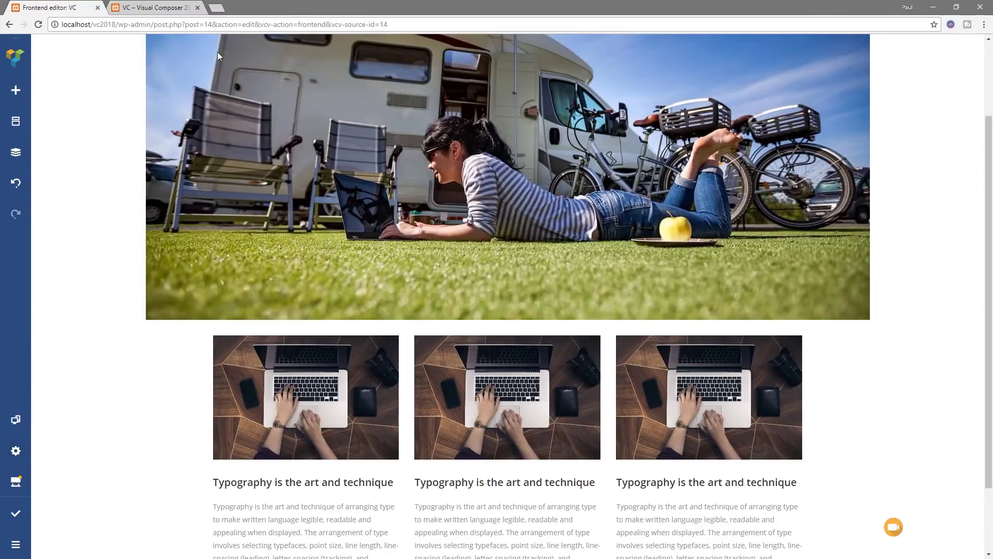
Step: Browse the downloadable elements, templates and headers in the add-on library, and check the editor's additional options
{"action": "left_click", "coordinate": [21, 483]}
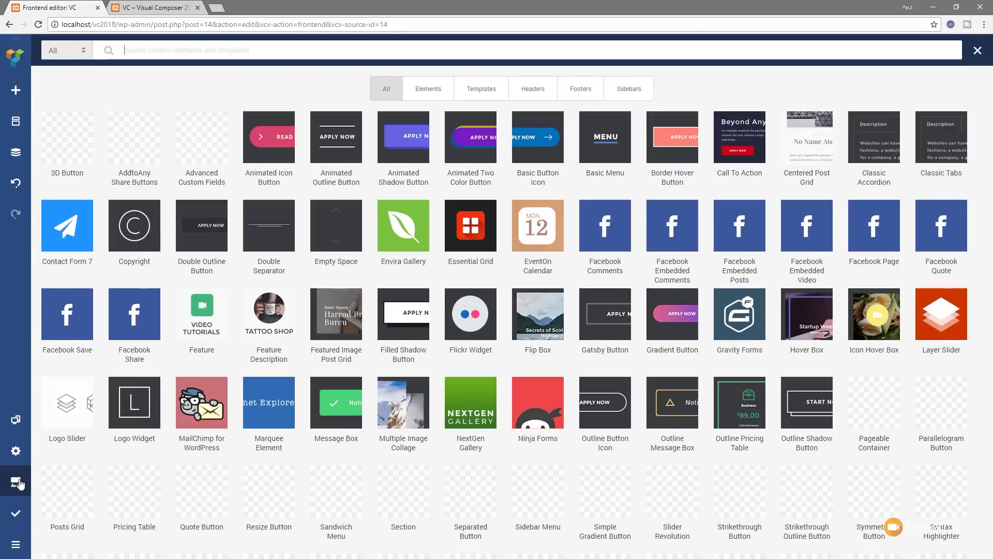
{"action": "mouse_move", "coordinate": [433, 114]}
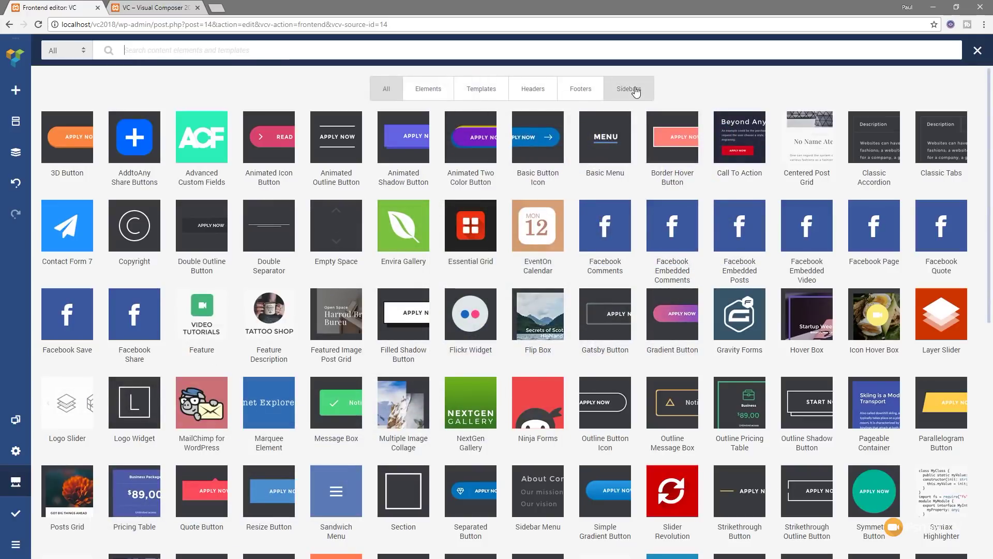
{"action": "left_click", "coordinate": [438, 92]}
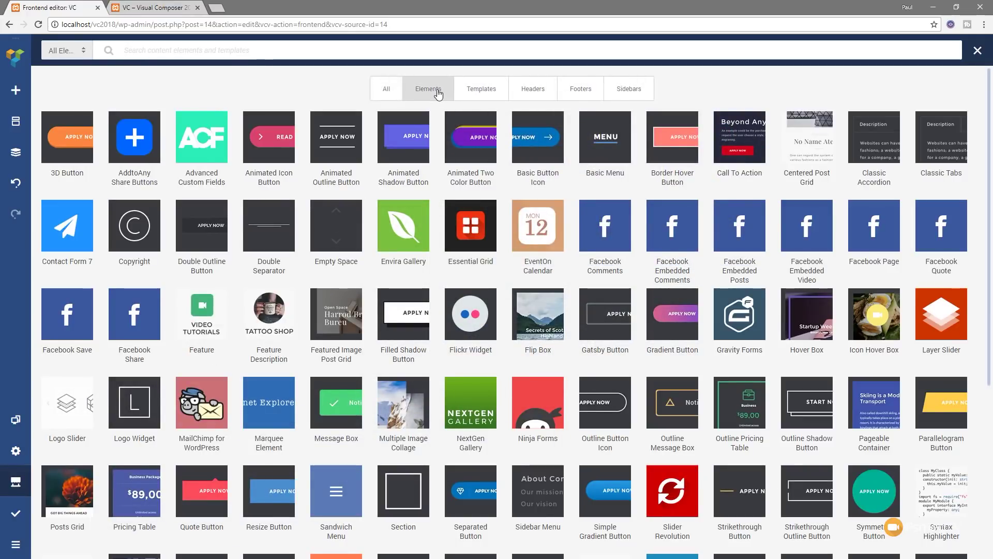
{"action": "left_click", "coordinate": [488, 90]}
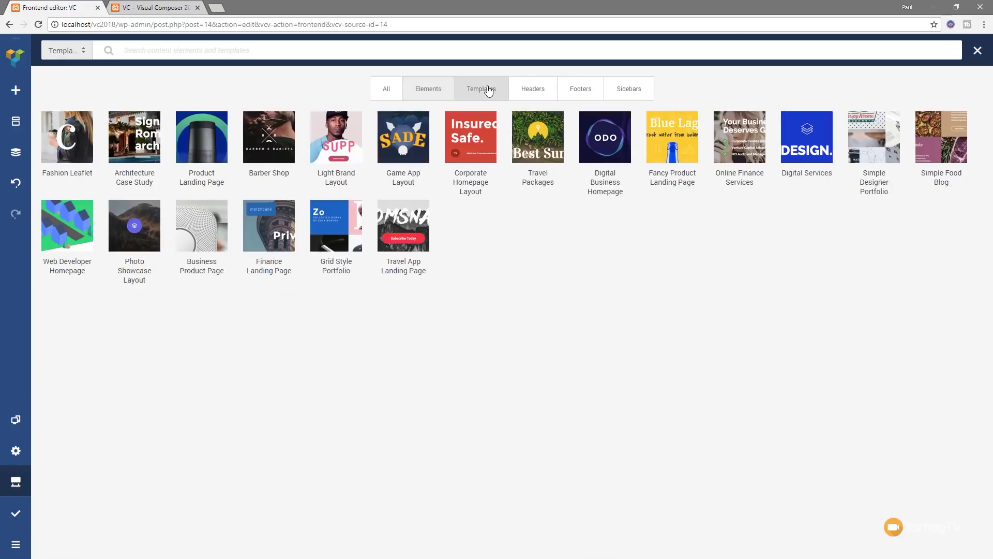
{"action": "left_click", "coordinate": [531, 92]}
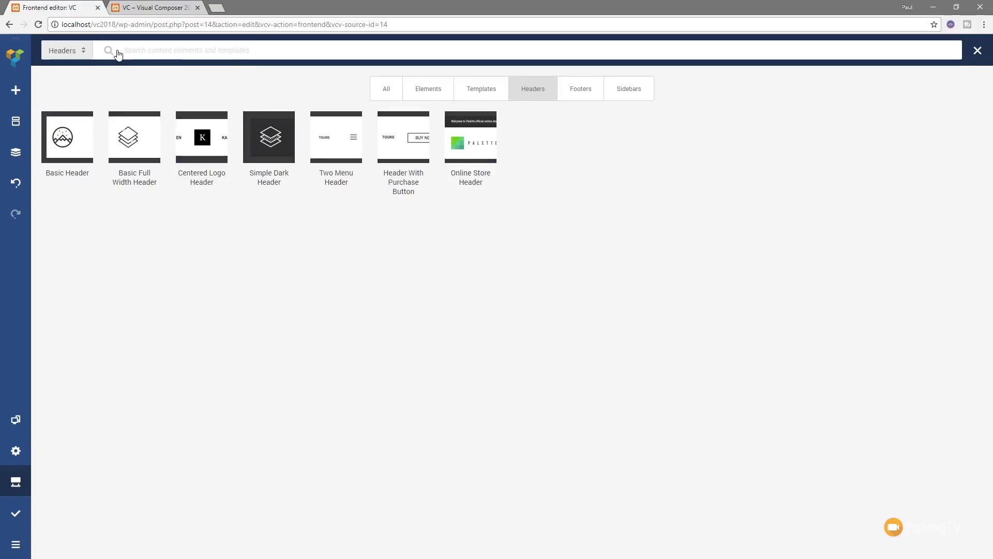
{"action": "left_click", "coordinate": [978, 50]}
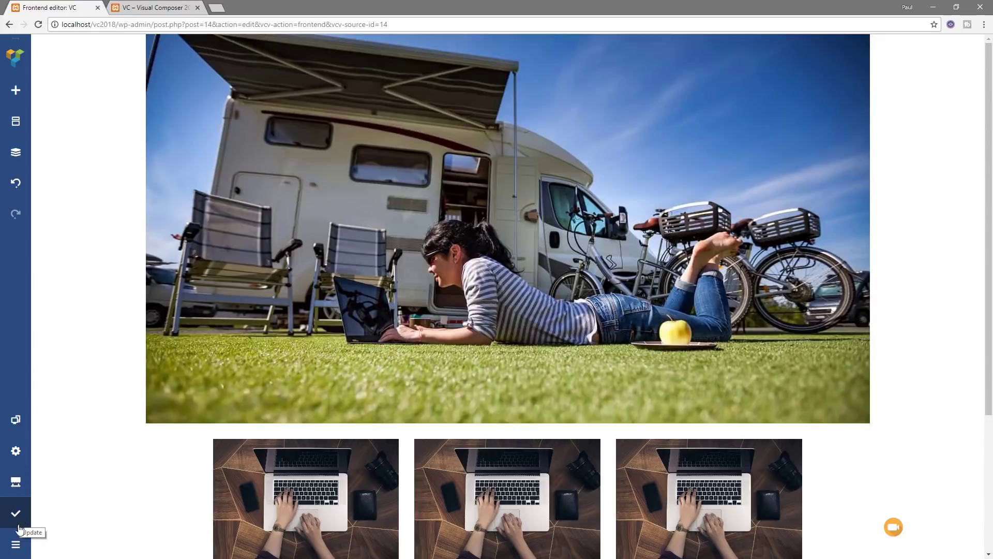
{"action": "left_click", "coordinate": [16, 548]}
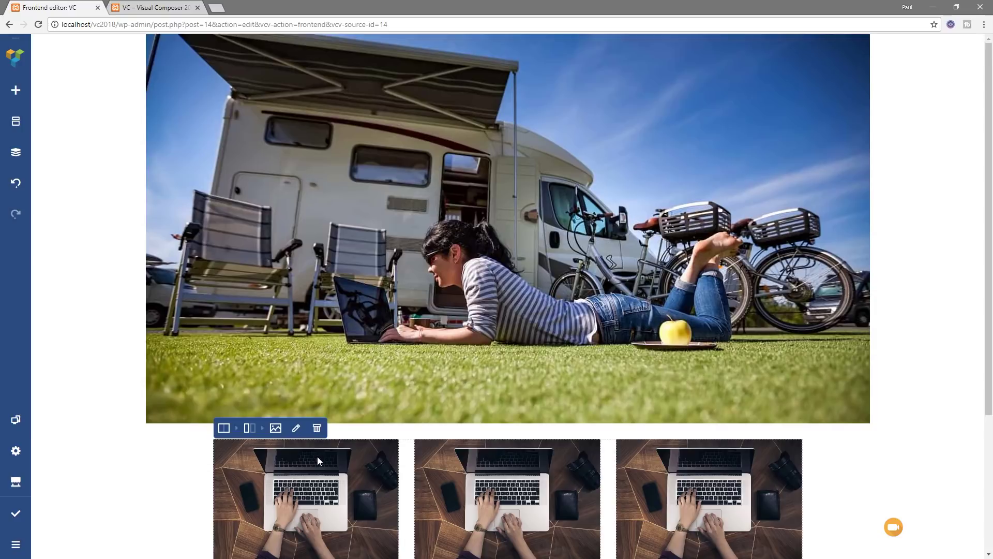
Step: Review the column and image controls for the first image in the three-column section
{"action": "scroll", "coordinate": [317, 456], "scroll_direction": "down", "scroll_amount": 2}
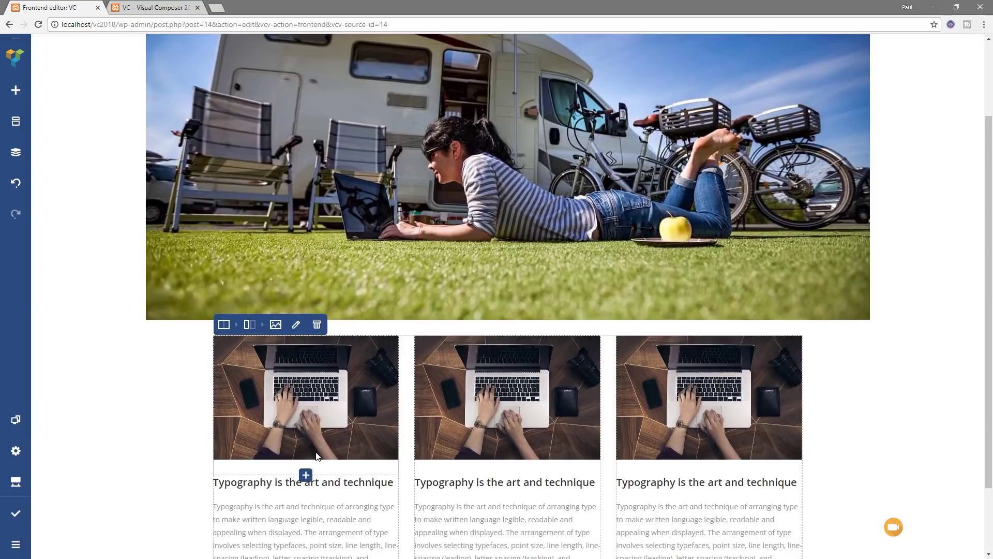
{"action": "scroll", "coordinate": [290, 399], "scroll_direction": "down", "scroll_amount": 1}
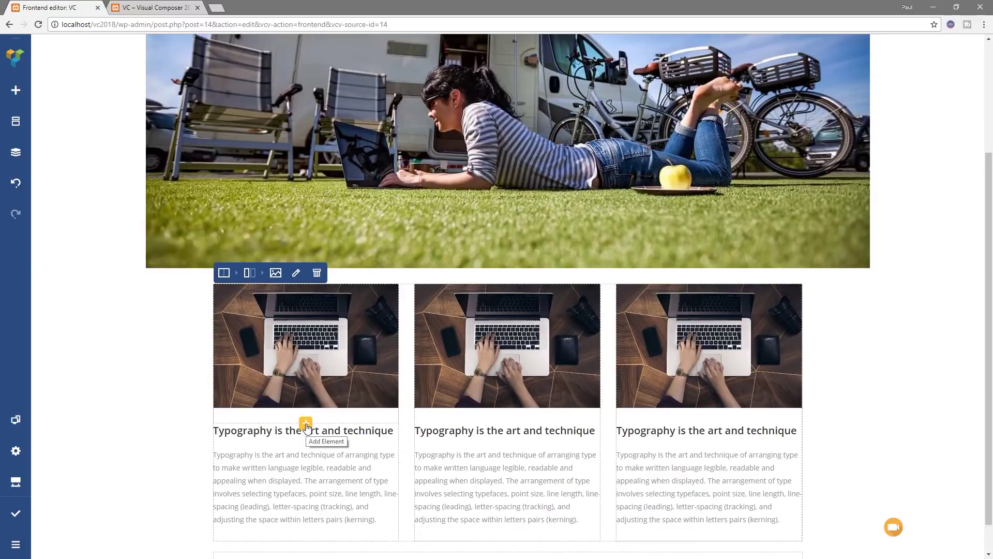
{"action": "mouse_move", "coordinate": [223, 277]}
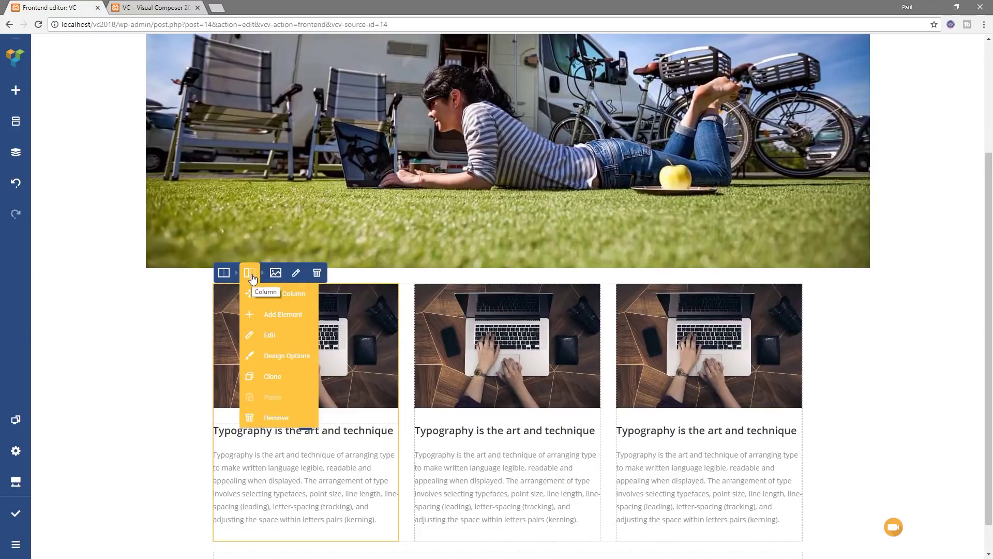
{"action": "mouse_move", "coordinate": [278, 275]}
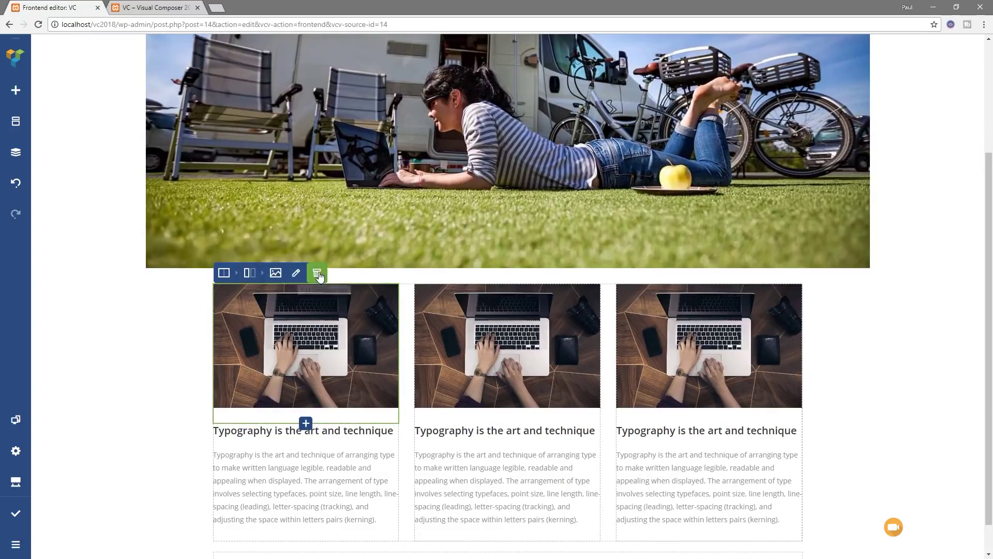
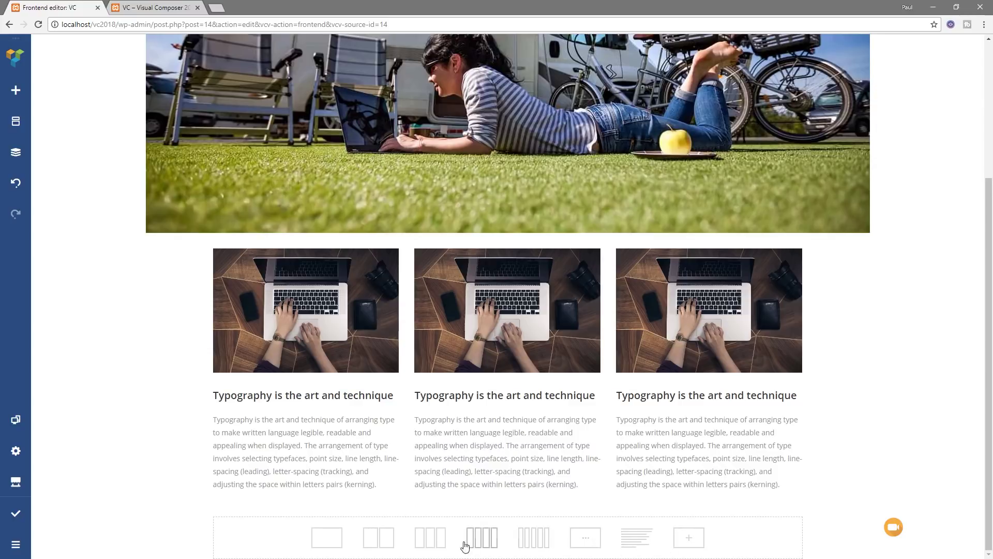
Step: Add a single-column row at the end of the page and turn on simple controls in its column's design options
{"action": "left_click", "coordinate": [327, 541]}
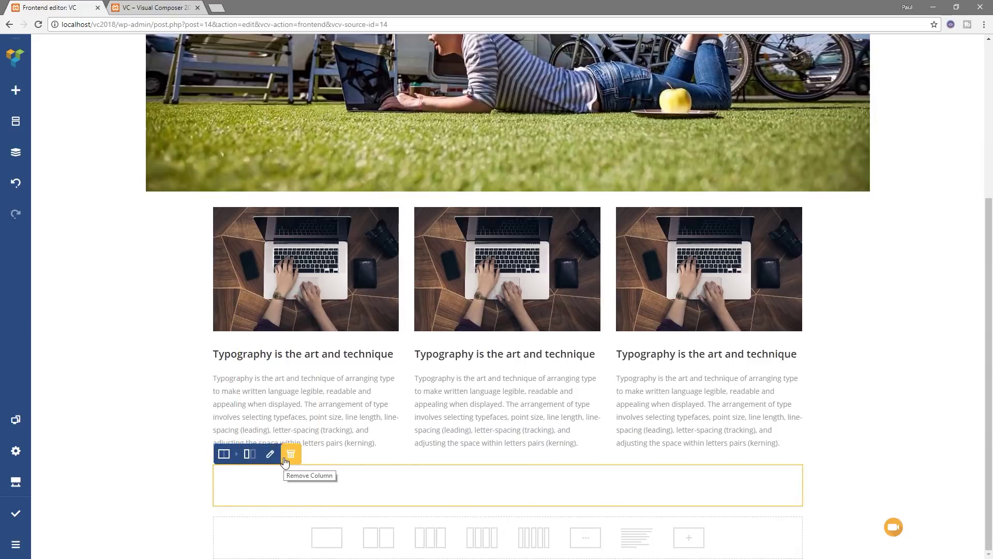
{"action": "mouse_move", "coordinate": [255, 458]}
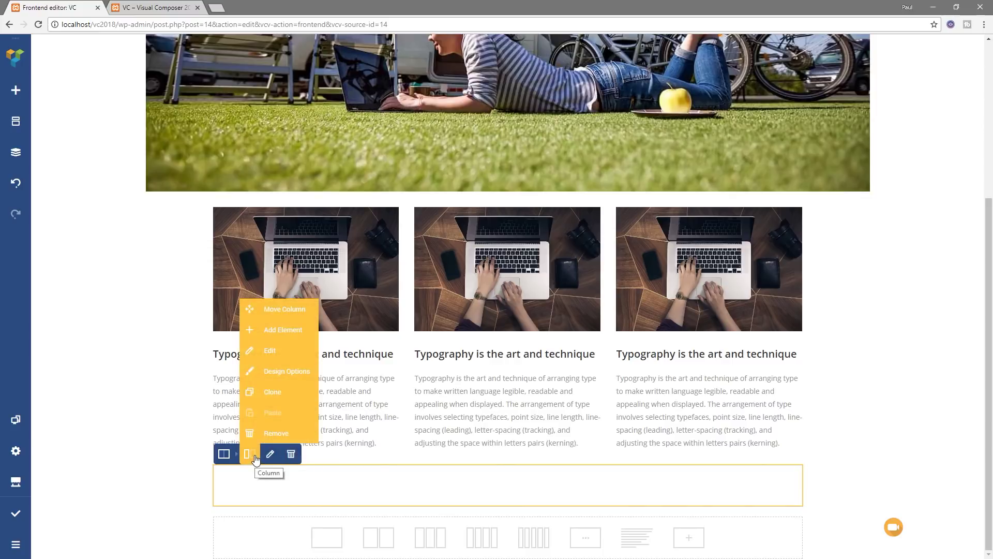
{"action": "left_click", "coordinate": [283, 371]}
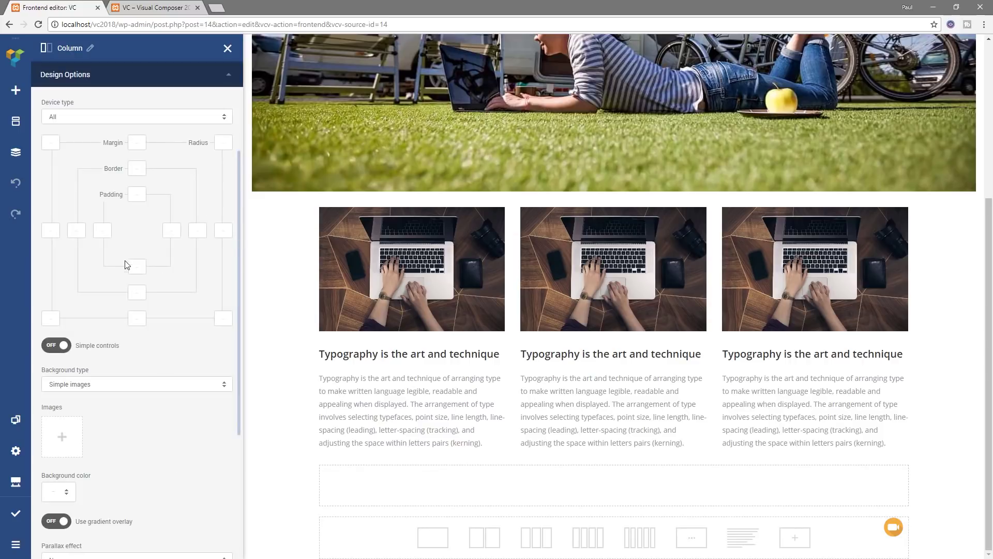
{"action": "left_click", "coordinate": [138, 118]}
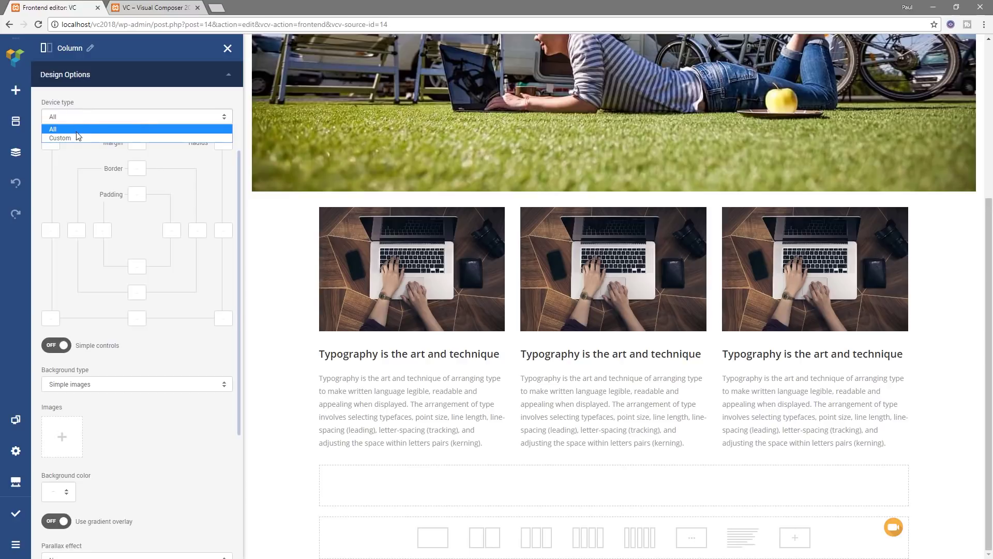
{"action": "left_click", "coordinate": [176, 432]}
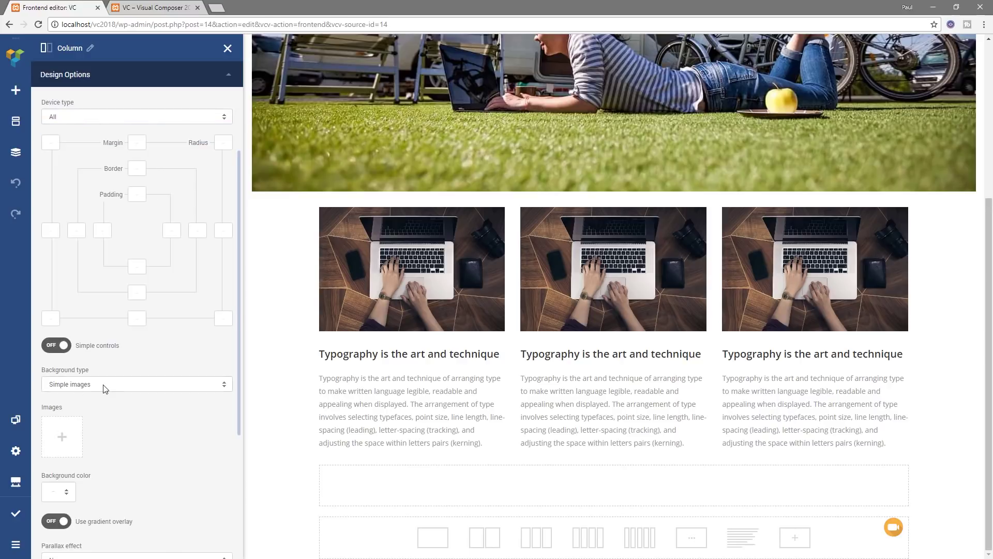
{"action": "left_click", "coordinate": [50, 346]}
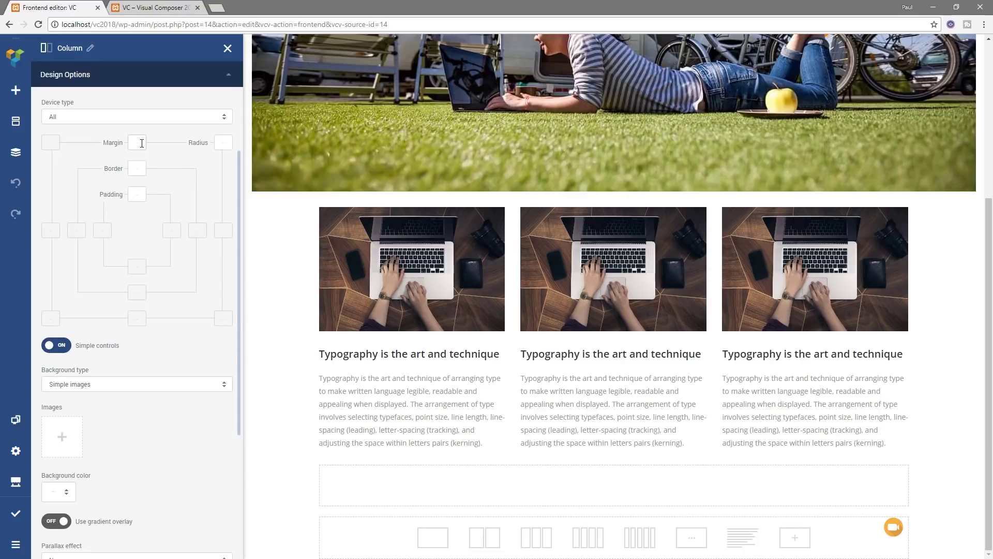
Step: Try a muted red background on the new column, settling on the light grey swatch as its background color
{"action": "scroll", "coordinate": [141, 432], "scroll_direction": "down", "scroll_amount": 3}
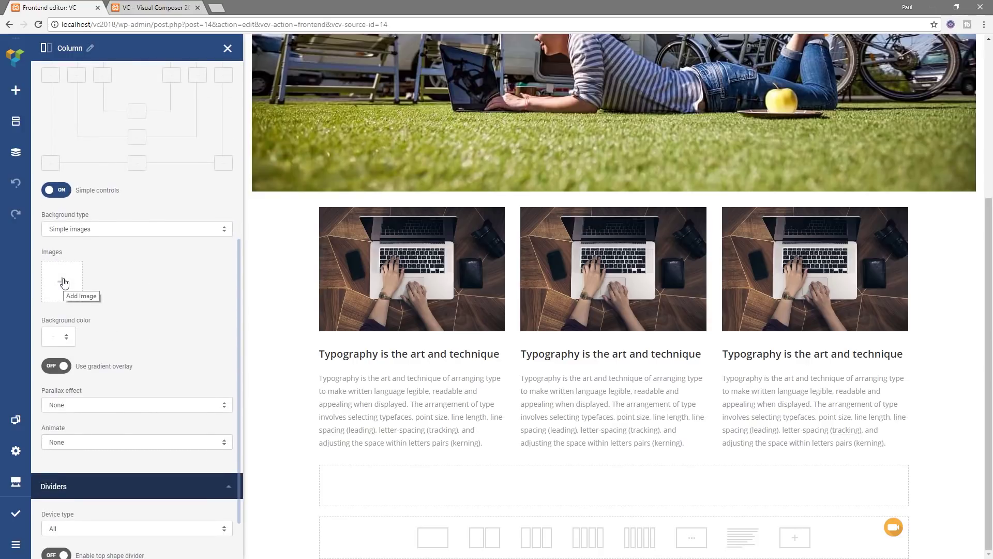
{"action": "left_click", "coordinate": [69, 338]}
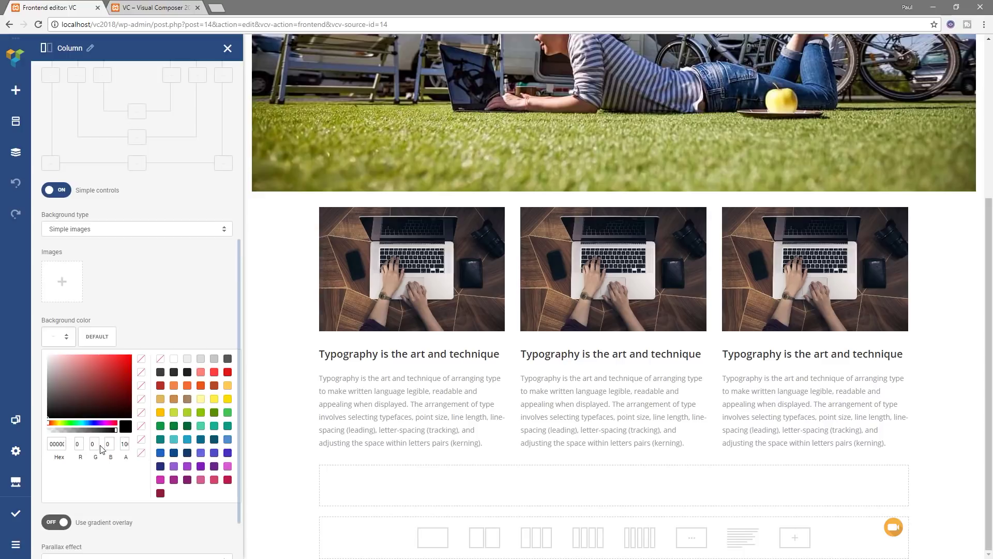
{"action": "left_click", "coordinate": [85, 382]}
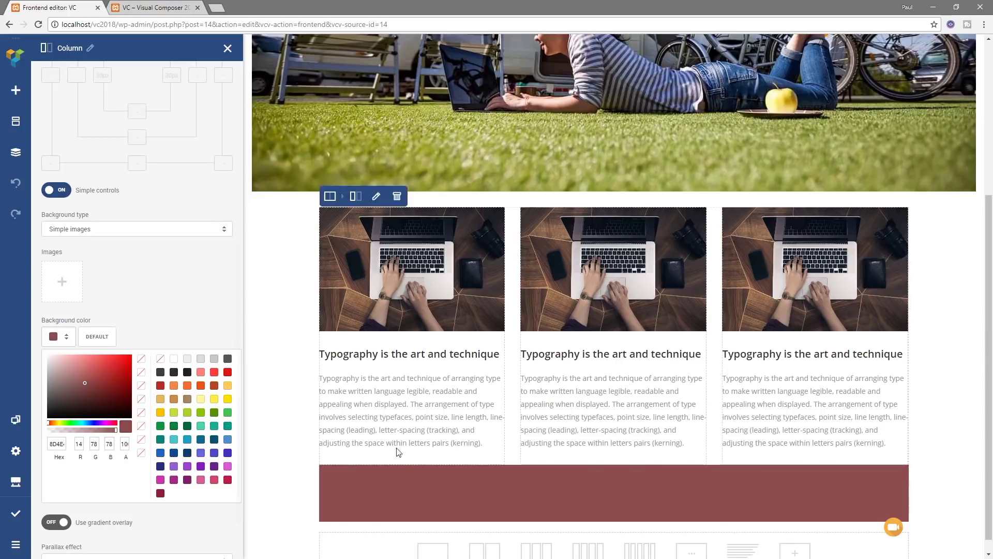
{"action": "mouse_move", "coordinate": [432, 491]}
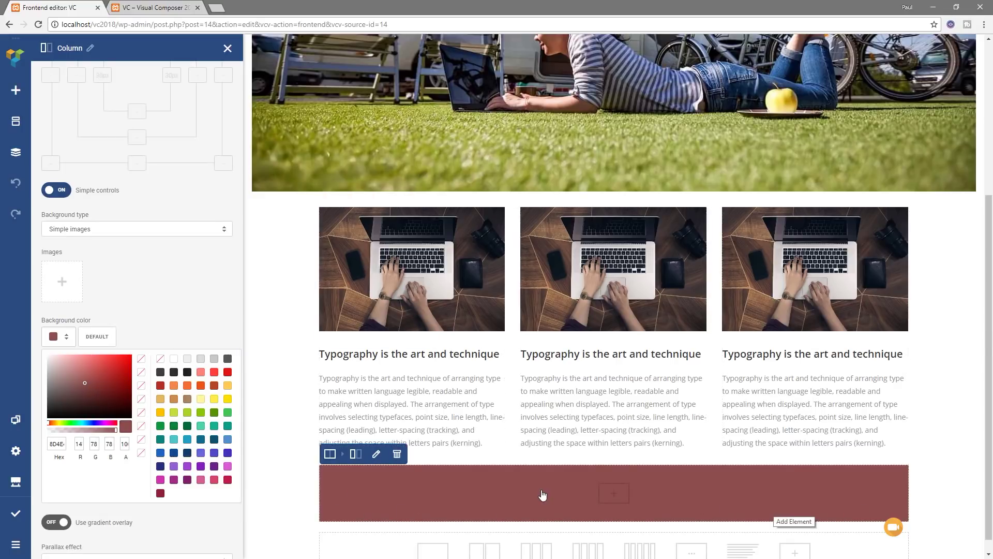
{"action": "scroll", "coordinate": [539, 483], "scroll_direction": "down", "scroll_amount": 1}
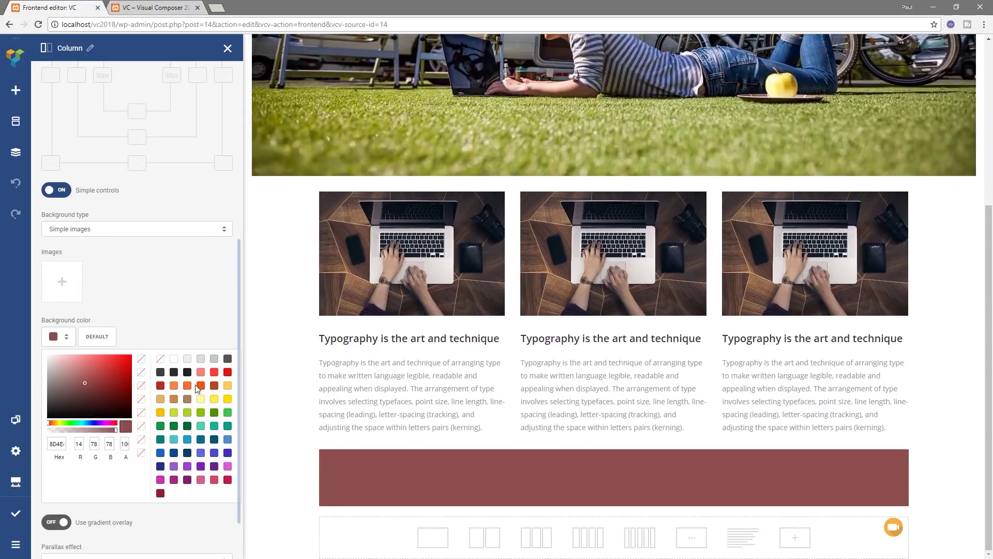
{"action": "left_click", "coordinate": [188, 360]}
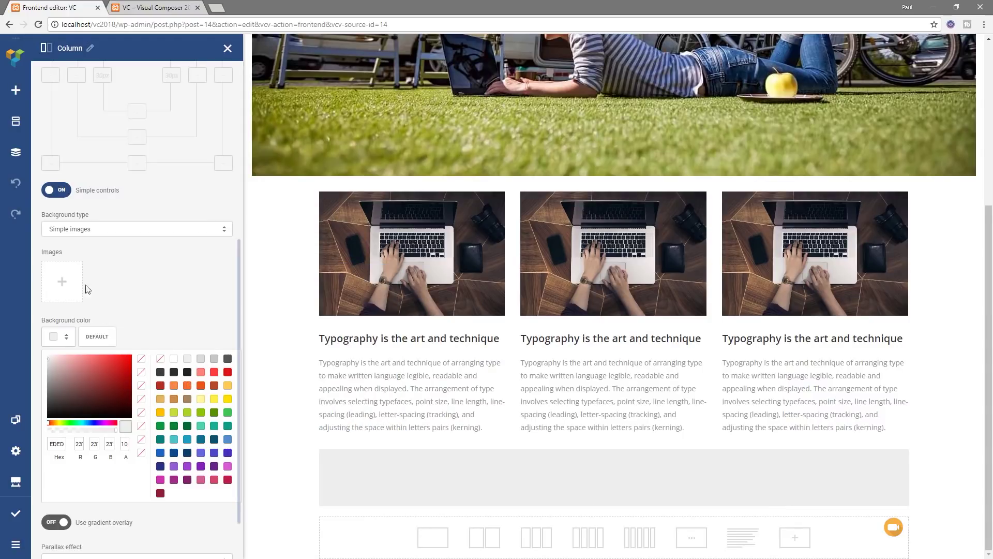
Step: Add slide1.jpg from the media library as the new column's background image
{"action": "left_click", "coordinate": [62, 281]}
{"action": "left_click", "coordinate": [58, 165]}
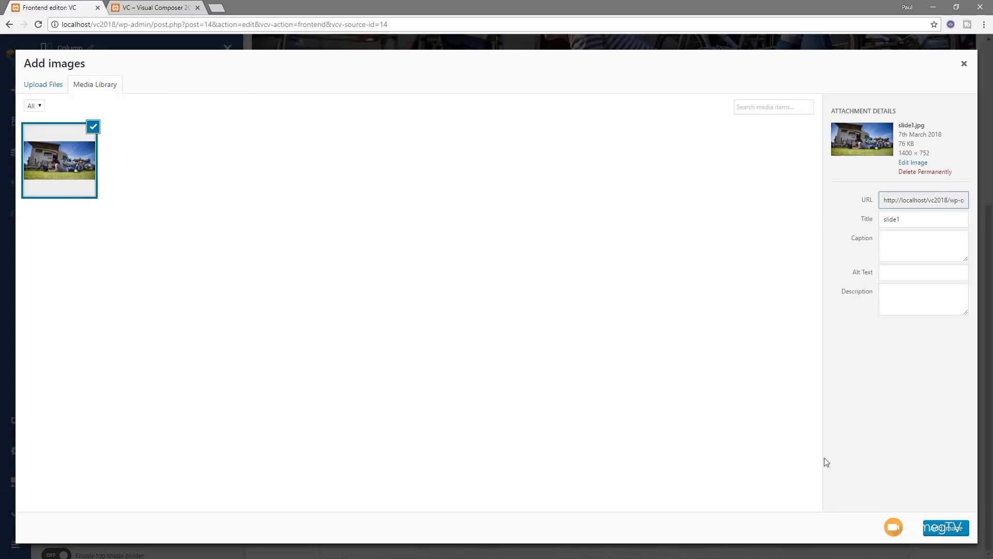
{"action": "left_click", "coordinate": [936, 531]}
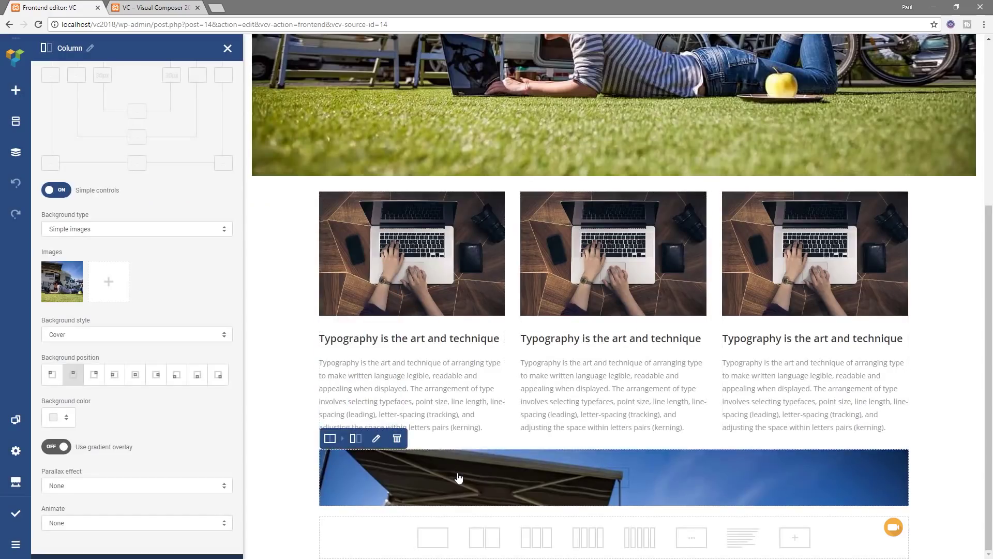
Step: Check the background style choices, keeping Cover, and set the background image's position to center right
{"action": "mouse_move", "coordinate": [57, 284]}
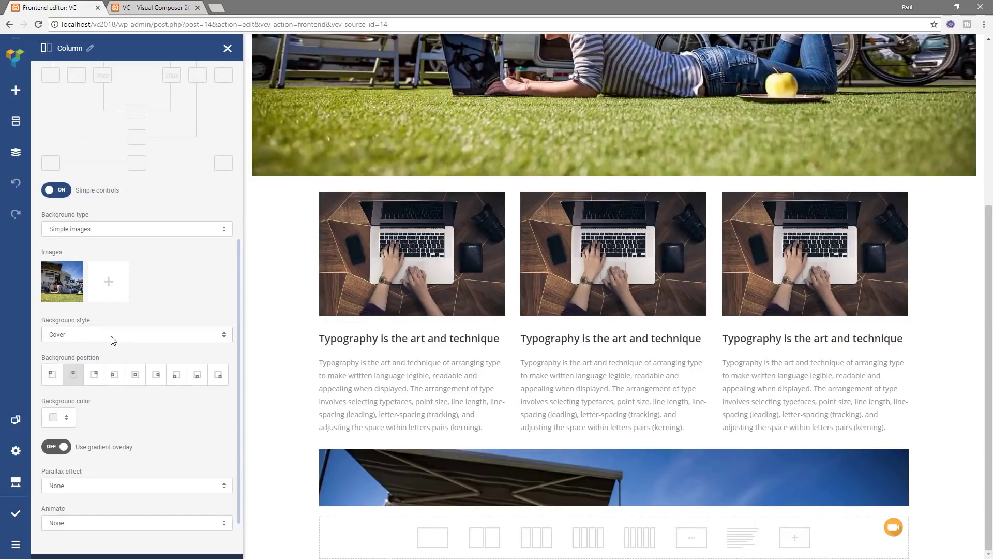
{"action": "left_click", "coordinate": [166, 335]}
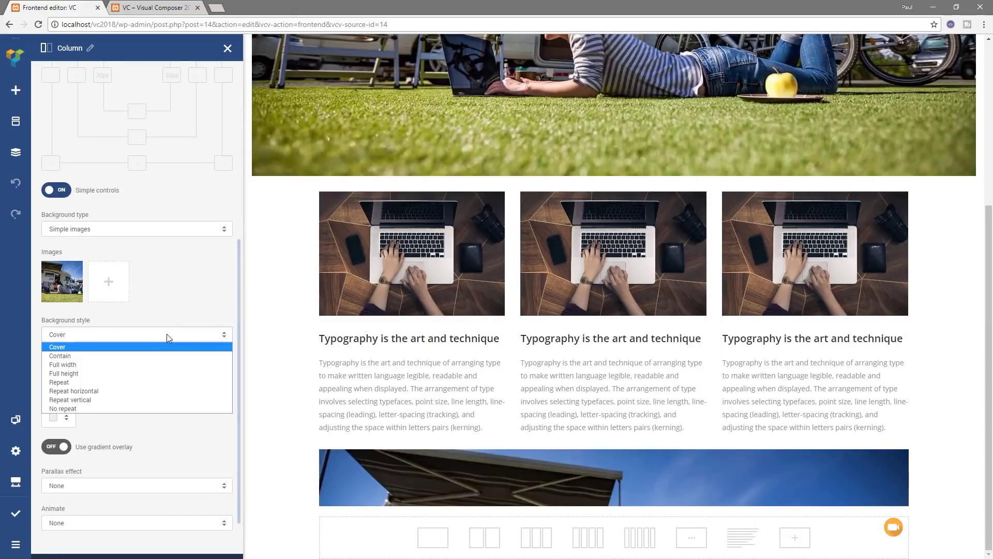
{"action": "left_click", "coordinate": [169, 288]}
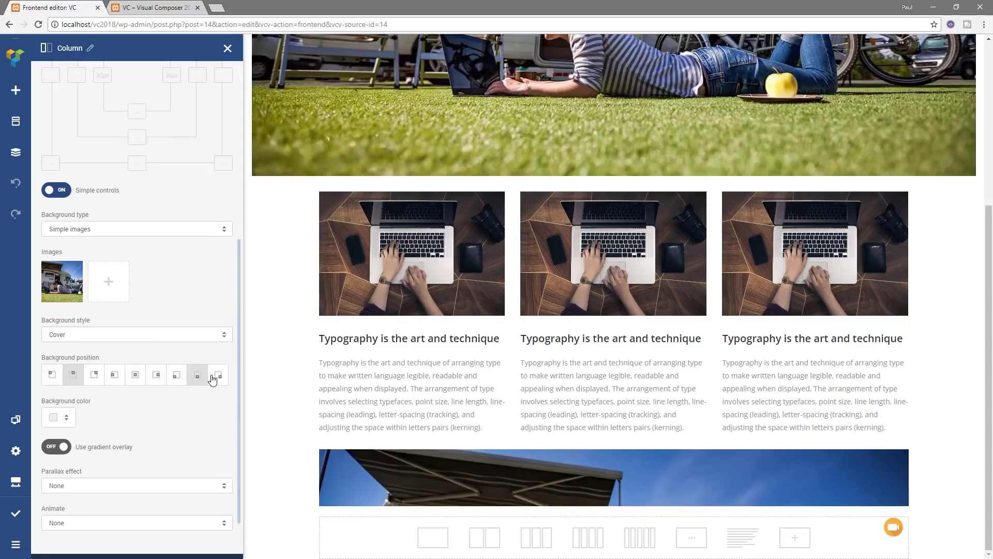
{"action": "left_click", "coordinate": [93, 374]}
{"action": "left_click", "coordinate": [154, 376]}
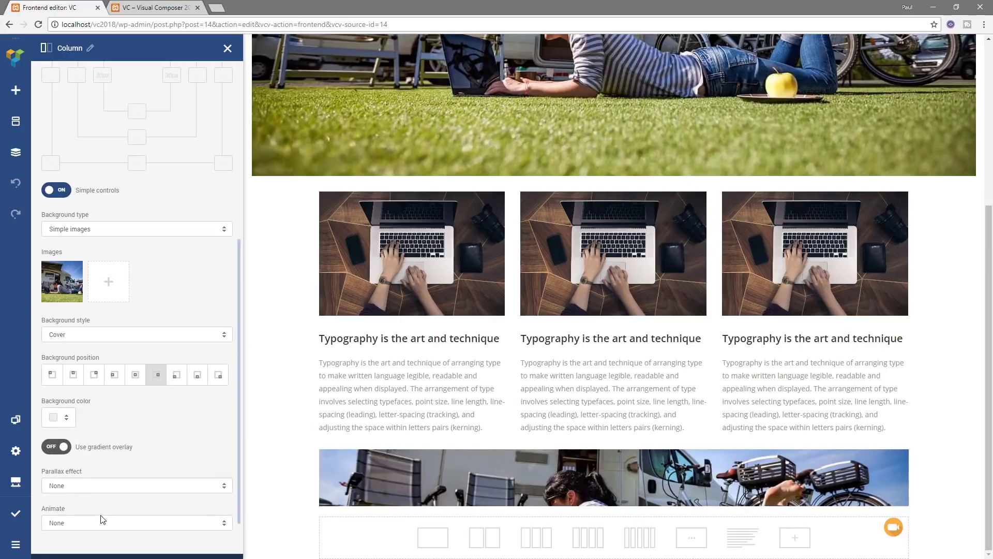
Step: Look over the column's animation and divider settings and remove its background image
{"action": "scroll", "coordinate": [158, 481], "scroll_direction": "down", "scroll_amount": 3}
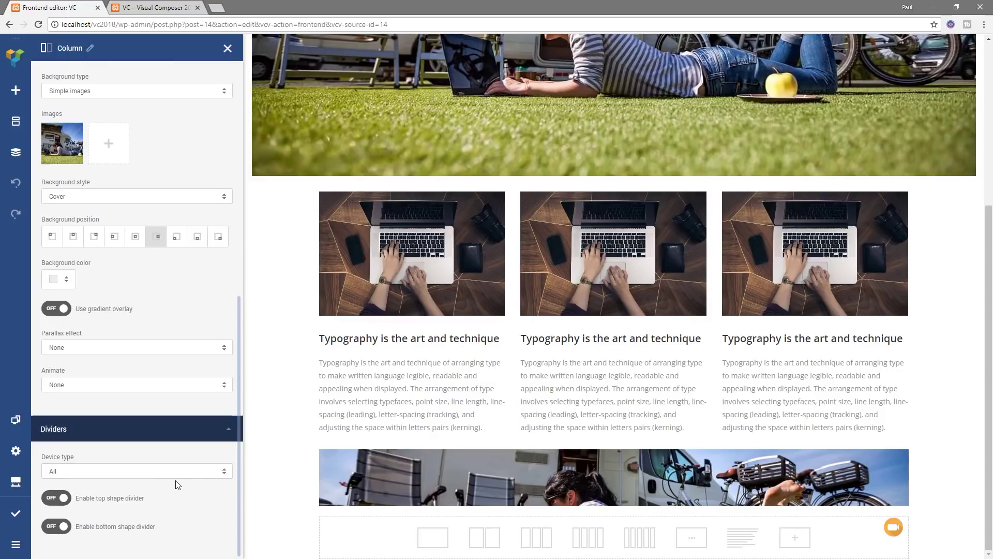
{"action": "scroll", "coordinate": [178, 481], "scroll_direction": "up", "scroll_amount": 6}
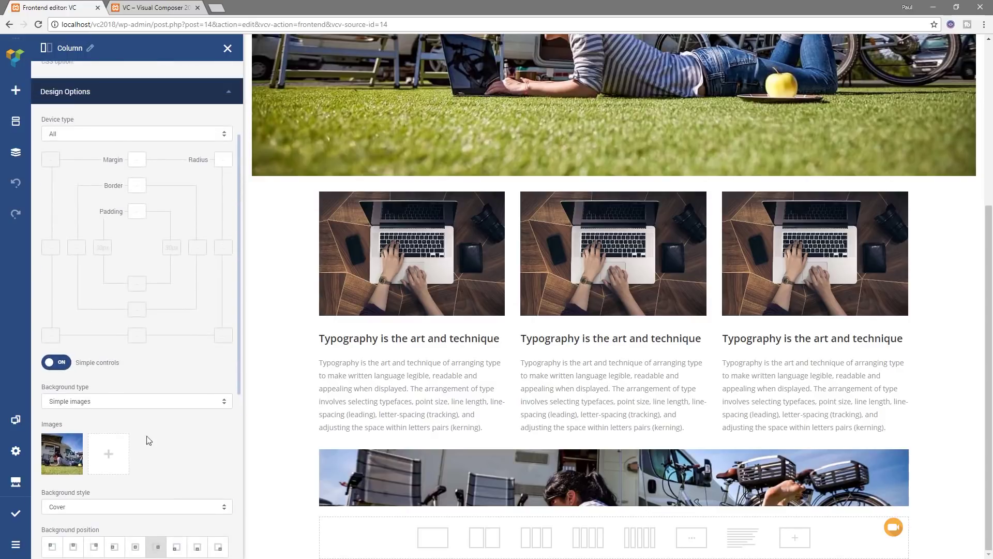
{"action": "left_click", "coordinate": [66, 456]}
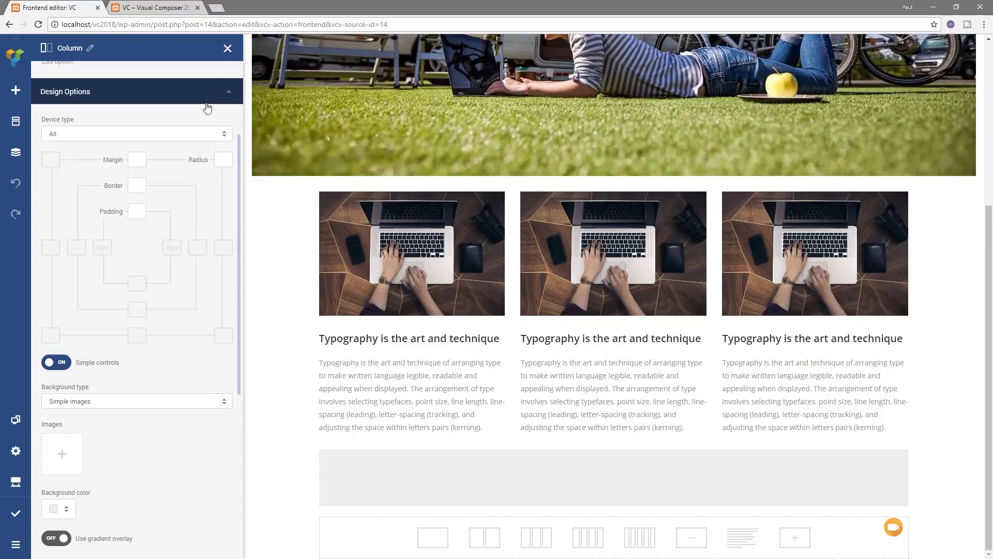
Step: Add a Text Block element inside the light grey column
{"action": "mouse_move", "coordinate": [497, 461]}
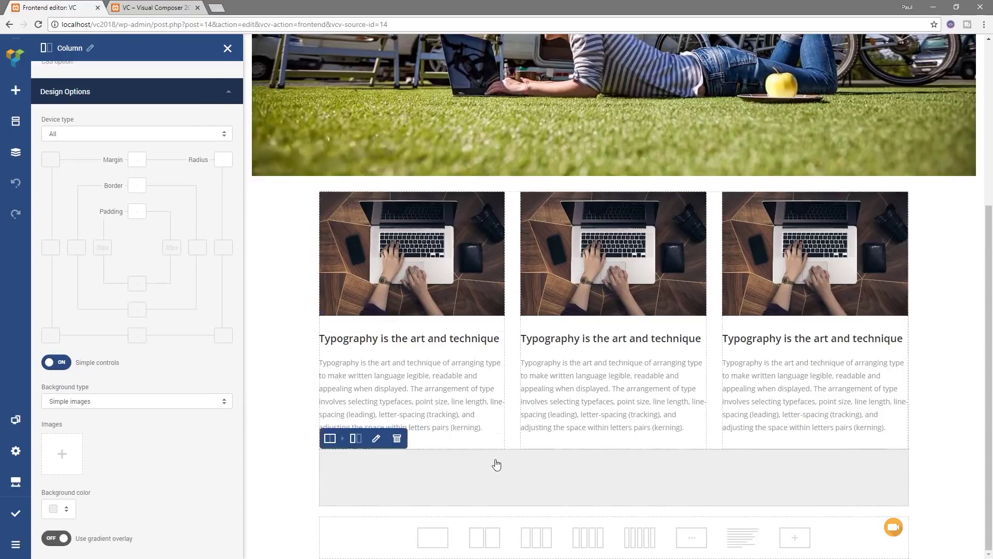
{"action": "left_click", "coordinate": [616, 483]}
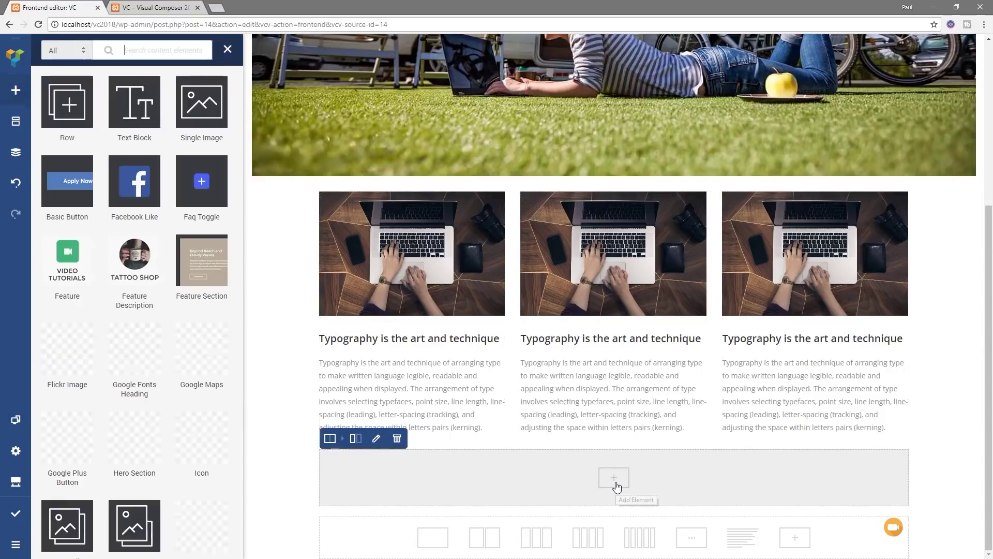
{"action": "mouse_move", "coordinate": [138, 102]}
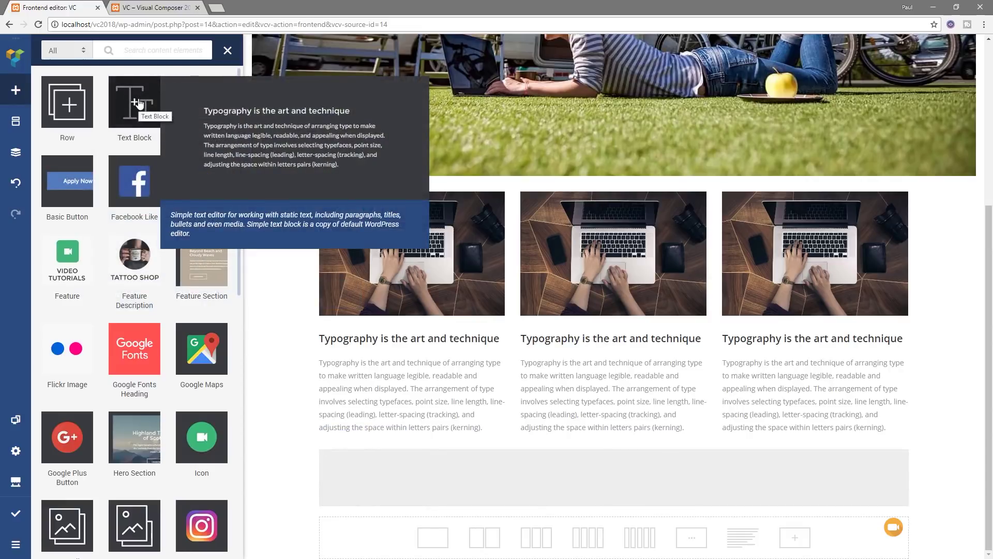
{"action": "left_click", "coordinate": [138, 103]}
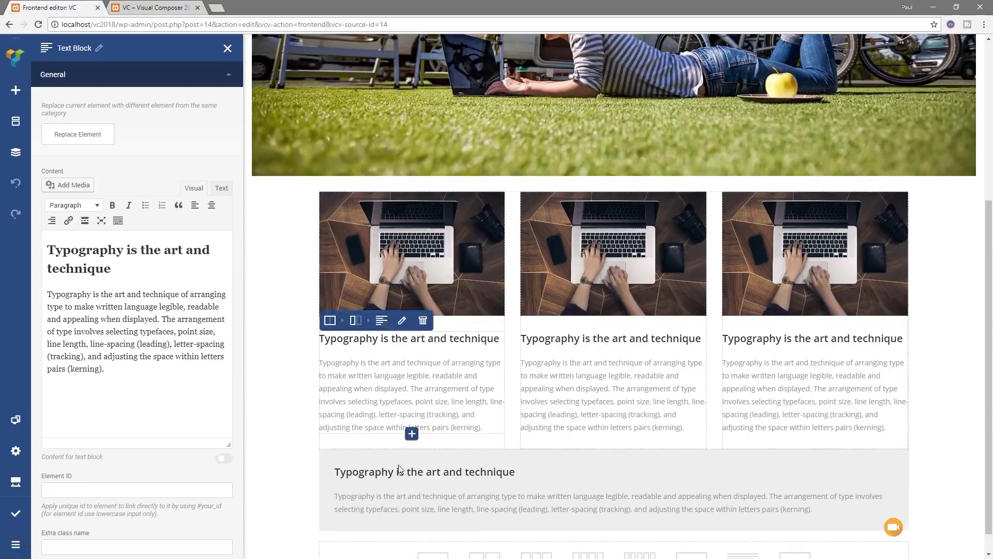
Step: Examine the text block's inline editing and content editor, selecting its paragraph and showing and hiding the extra formatting tools
{"action": "left_click", "coordinate": [403, 498]}
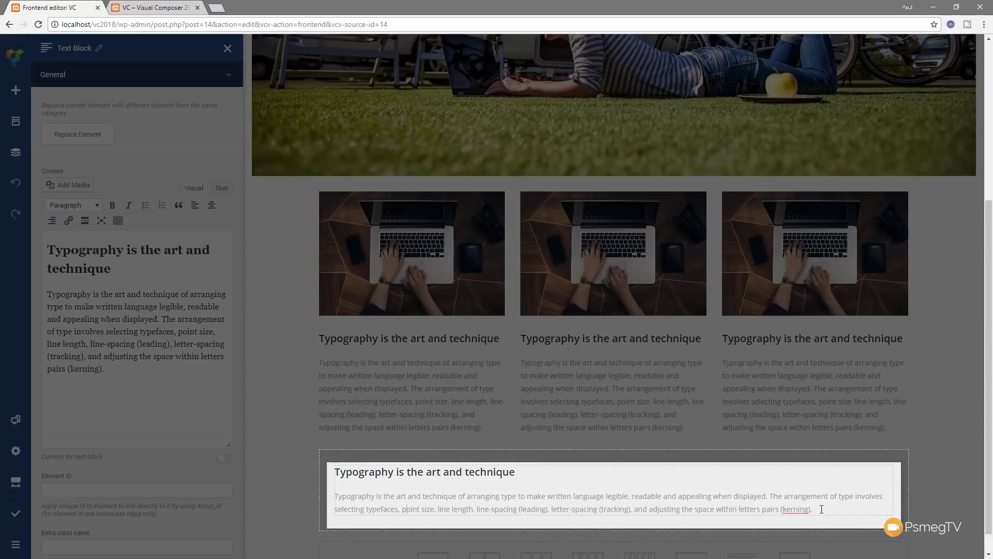
{"action": "left_click", "coordinate": [169, 369]}
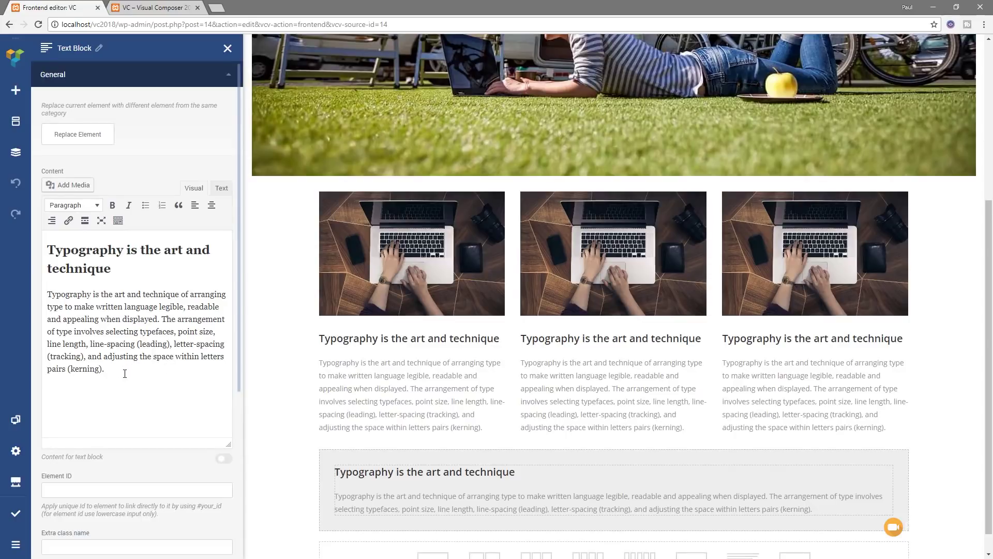
{"action": "left_click_drag", "start_coordinate": [125, 374], "coordinate": [48, 296]}
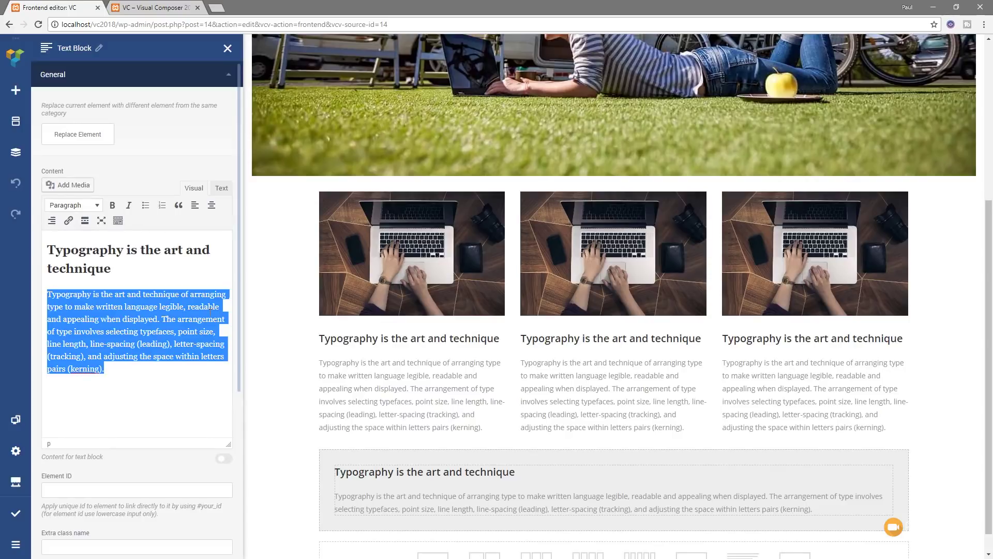
{"action": "left_click", "coordinate": [117, 220]}
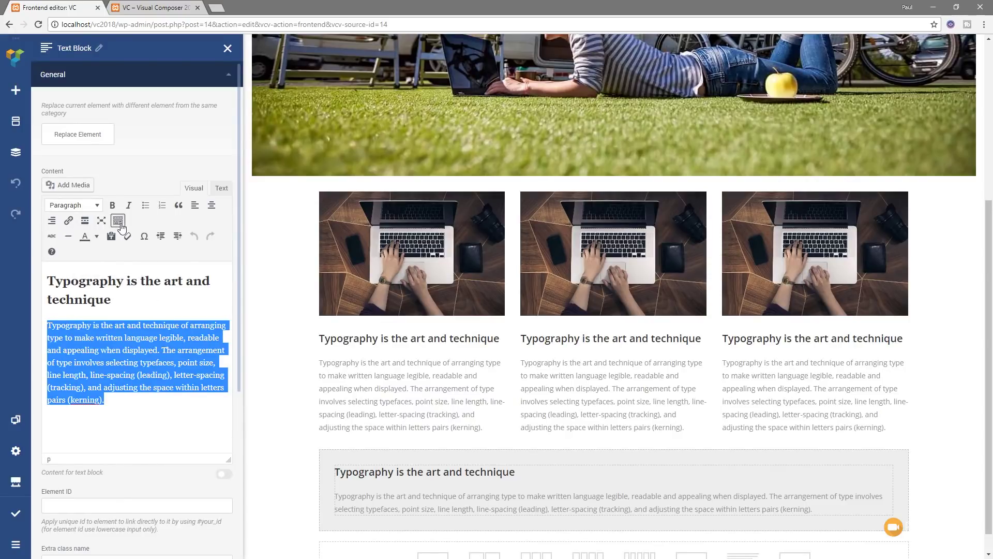
{"action": "left_click", "coordinate": [118, 221]}
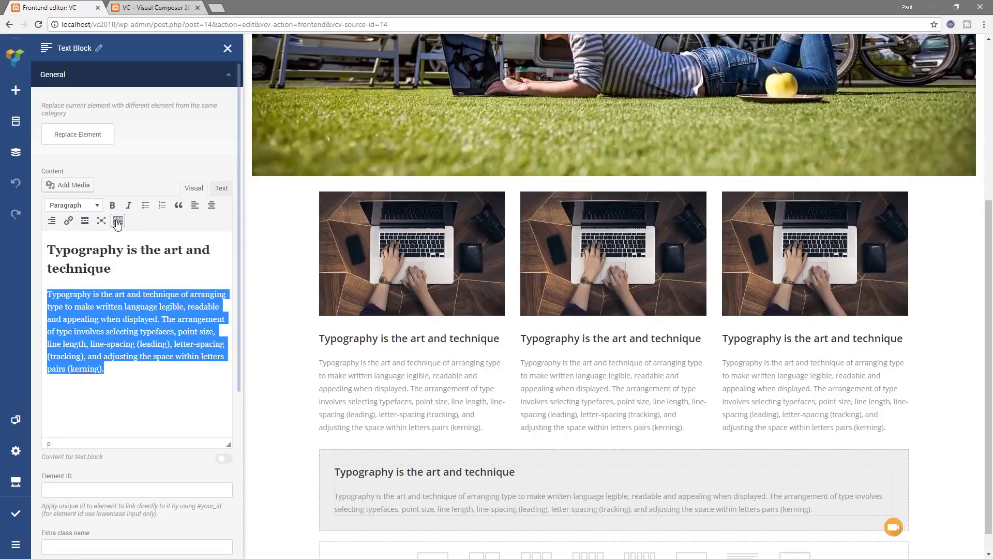
Step: Check the text block's HTML source view and return to the visual editor, then review its ID, class and design settings
{"action": "left_click", "coordinate": [221, 188]}
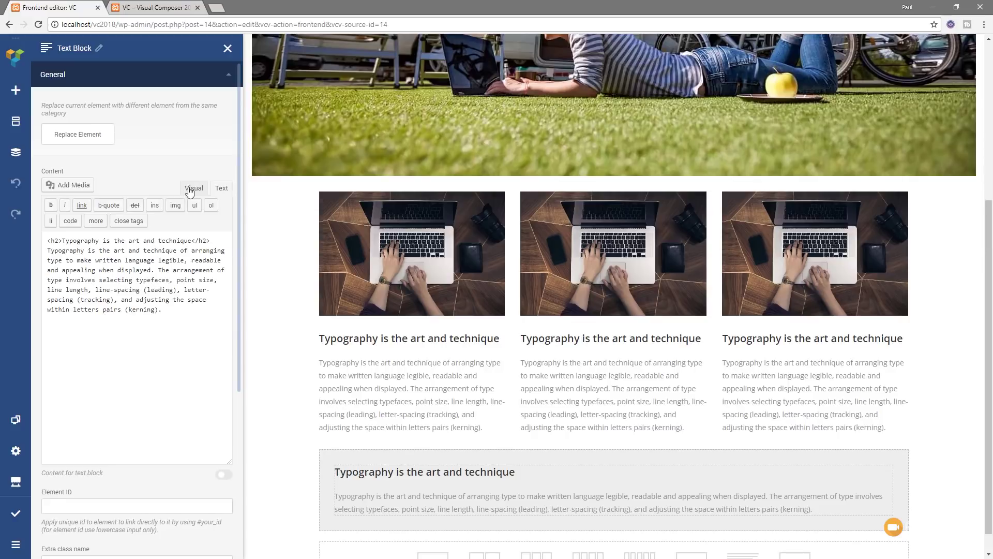
{"action": "left_click", "coordinate": [190, 189]}
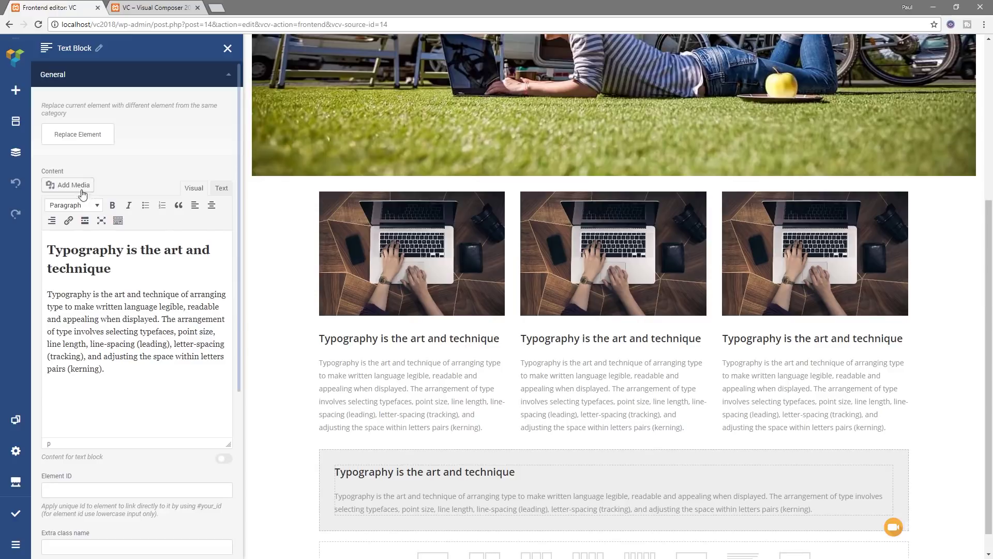
{"action": "scroll", "coordinate": [159, 453], "scroll_direction": "down", "scroll_amount": 4}
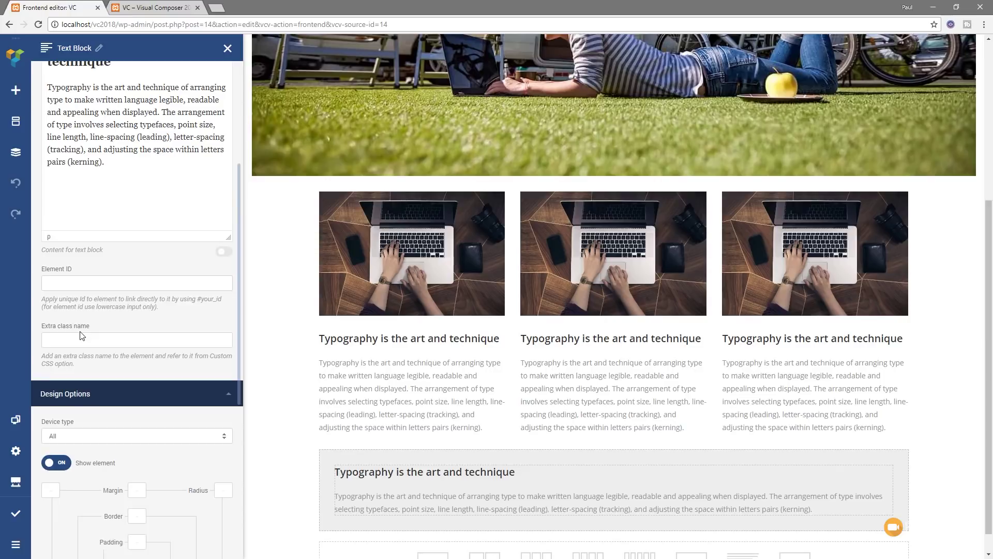
{"action": "scroll", "coordinate": [80, 336], "scroll_direction": "down", "scroll_amount": 6}
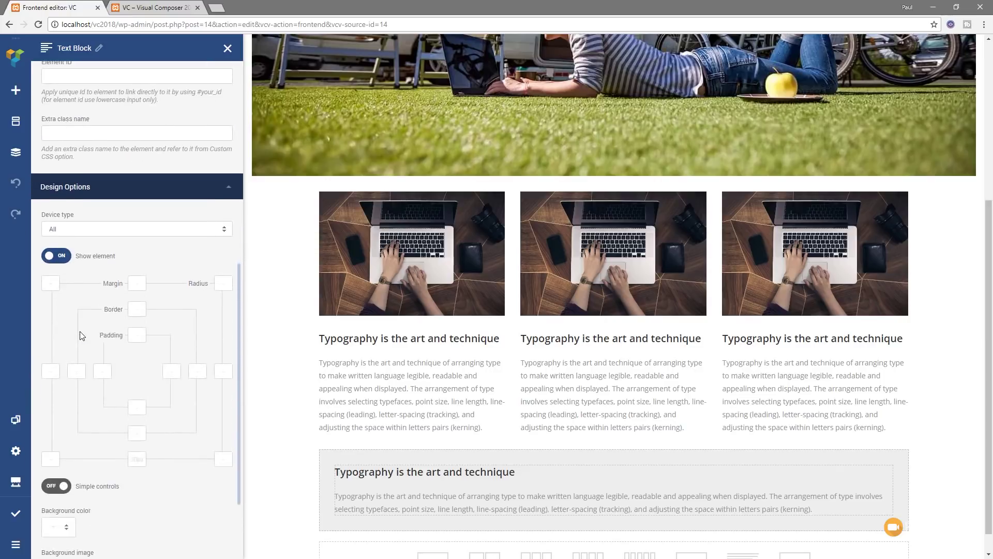
{"action": "scroll", "coordinate": [139, 404], "scroll_direction": "up", "scroll_amount": 7}
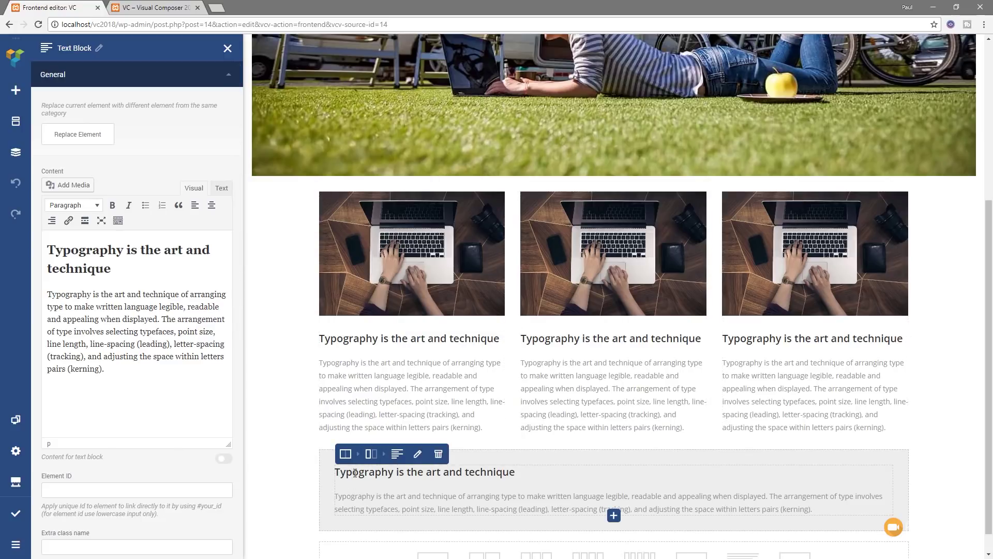
Step: Add a second column to the row containing the light grey text block
{"action": "mouse_move", "coordinate": [356, 455]}
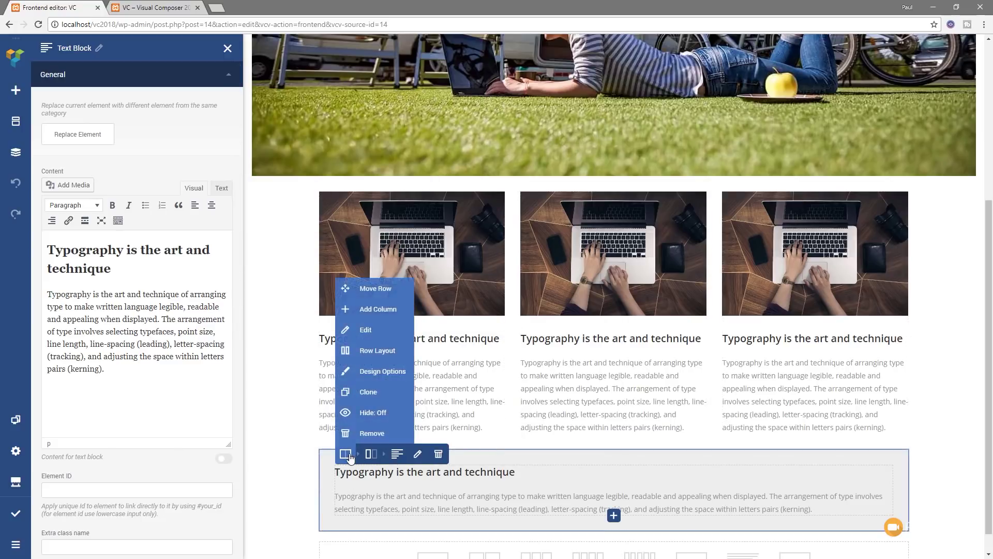
{"action": "left_click", "coordinate": [369, 309]}
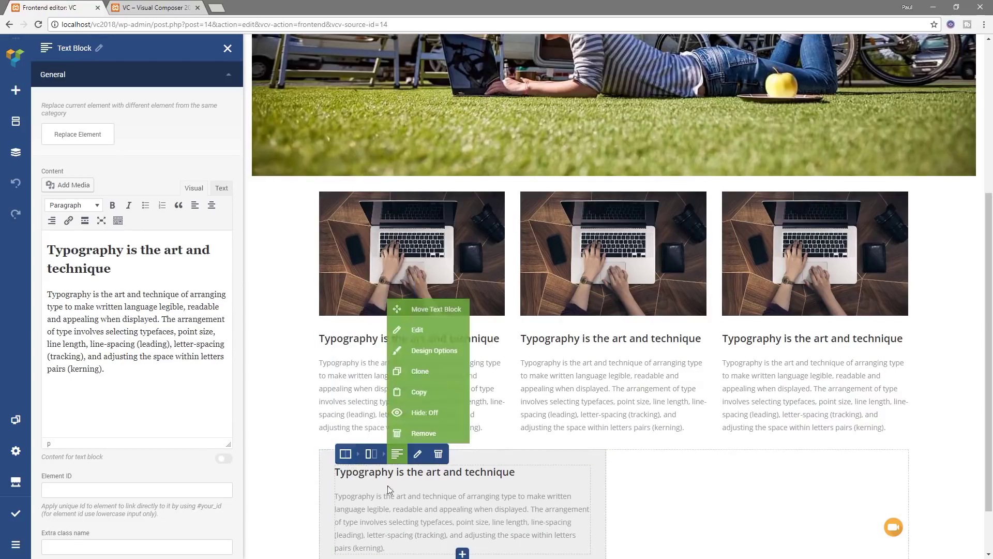
{"action": "scroll", "coordinate": [314, 472], "scroll_direction": "down", "scroll_amount": 1}
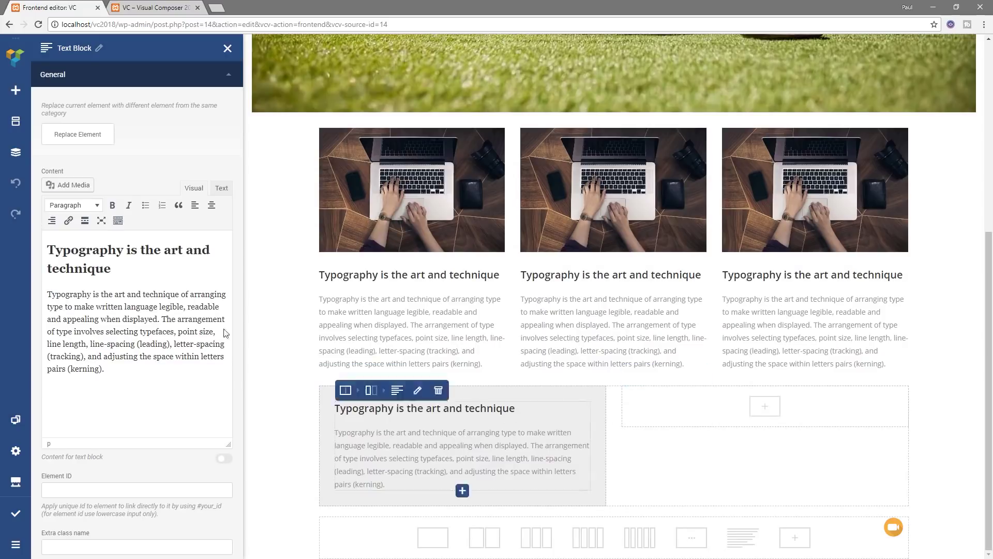
Step: Close the text block settings and add a Single Image element inside the row's new empty column
{"action": "left_click", "coordinate": [228, 48]}
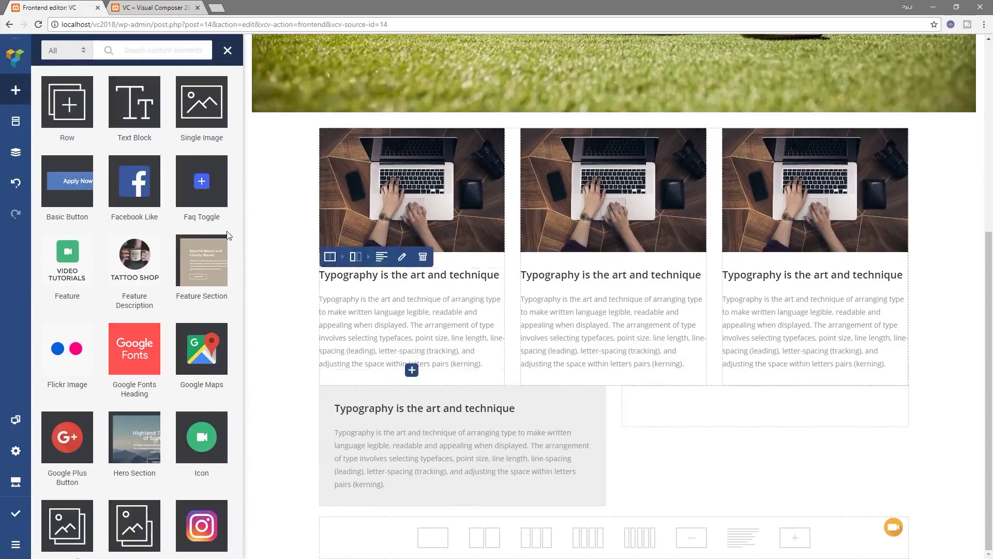
{"action": "left_click", "coordinate": [194, 105]}
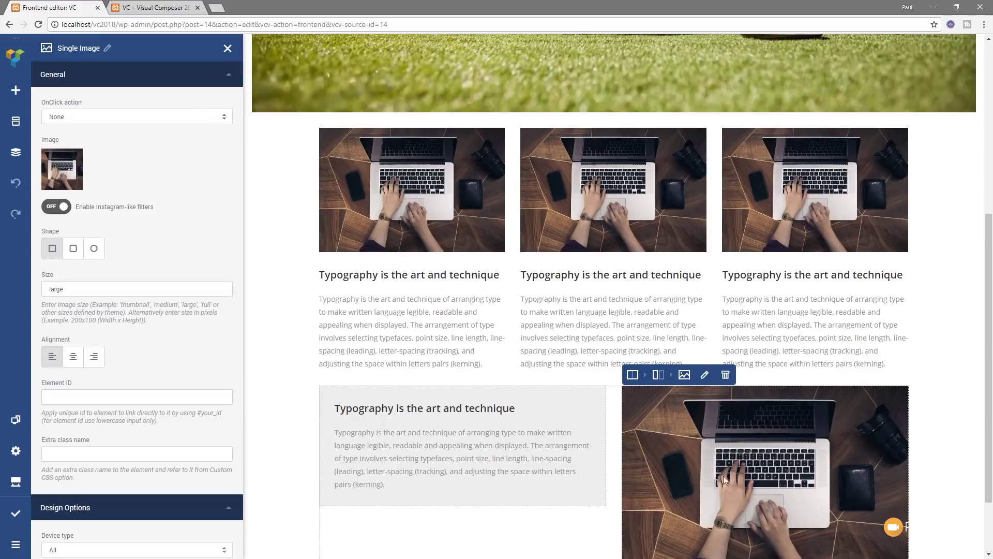
{"action": "scroll", "coordinate": [724, 486], "scroll_direction": "down", "scroll_amount": 2}
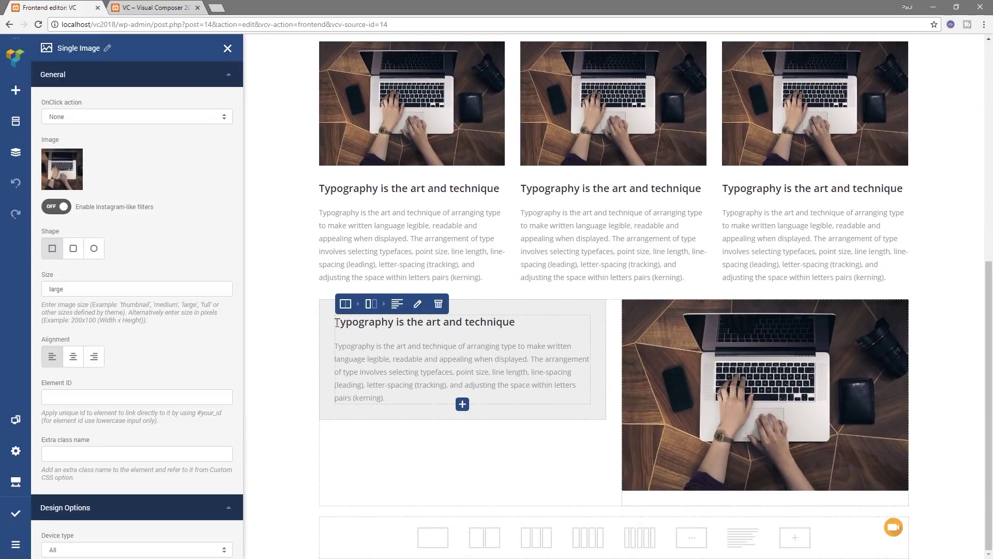
Step: Replace the new element's placeholder picture with slide1.jpg from the media library
{"action": "mouse_move", "coordinate": [63, 172]}
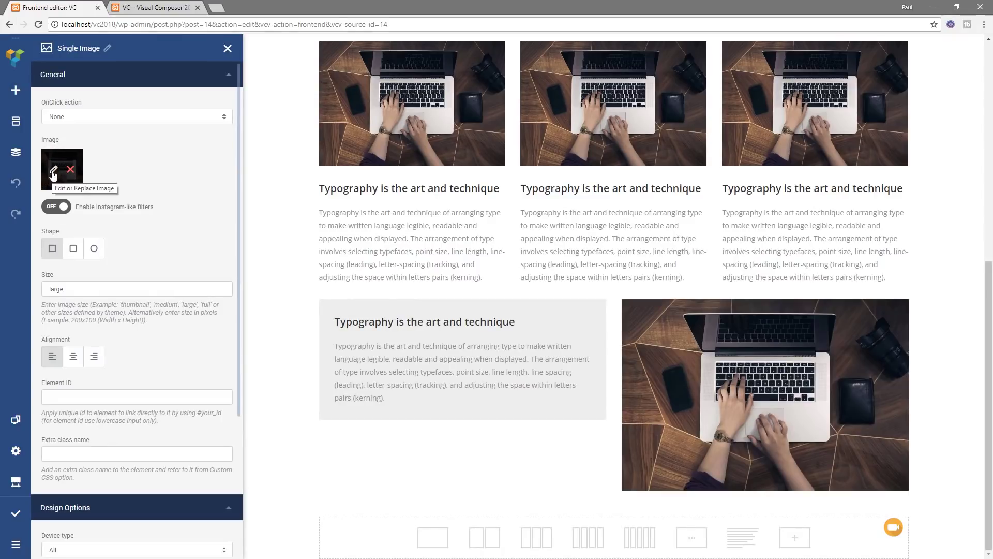
{"action": "left_click", "coordinate": [53, 171]}
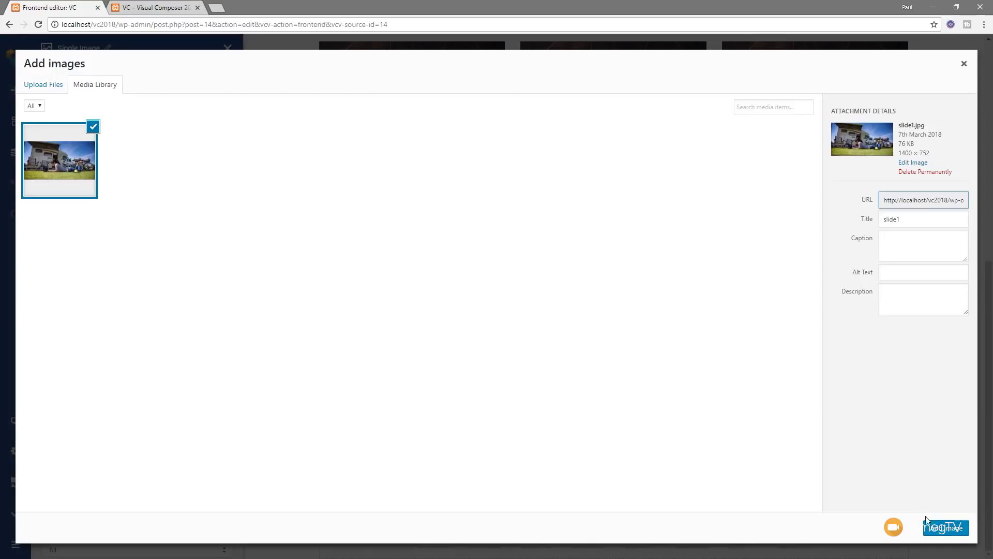
{"action": "left_click", "coordinate": [937, 527]}
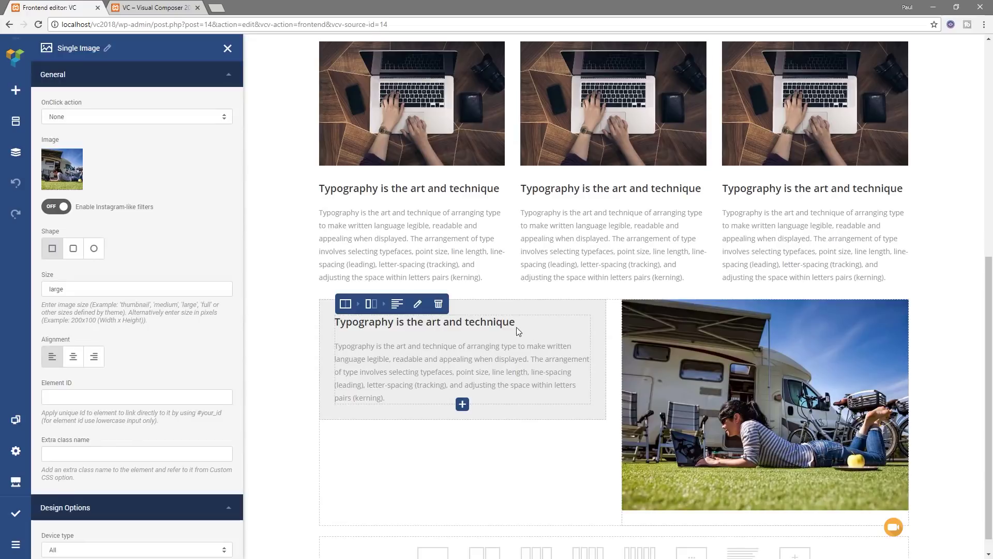
Step: Turn on simple controls in the grey column's text block design options and set its padding to 30 on all sides
{"action": "left_click", "coordinate": [418, 305]}
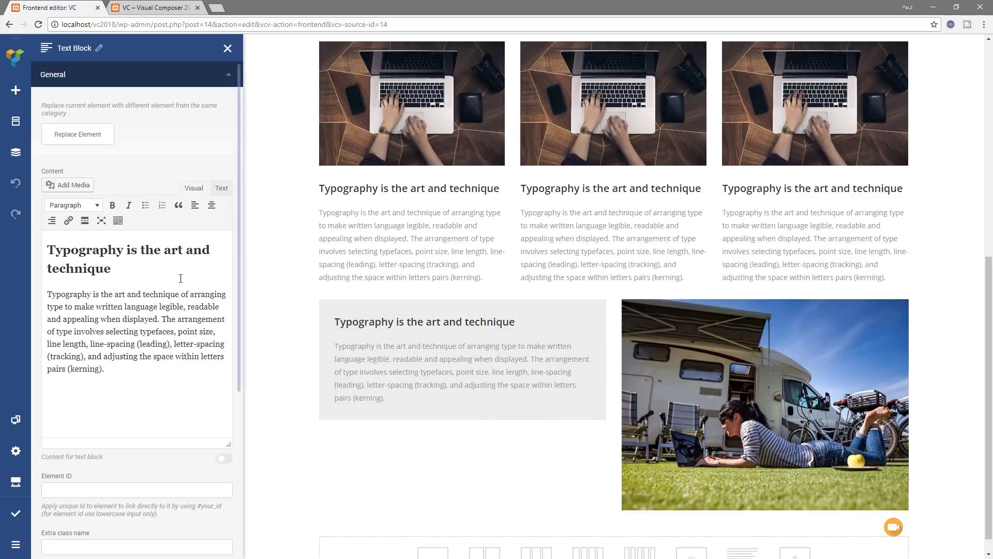
{"action": "left_click", "coordinate": [229, 75]}
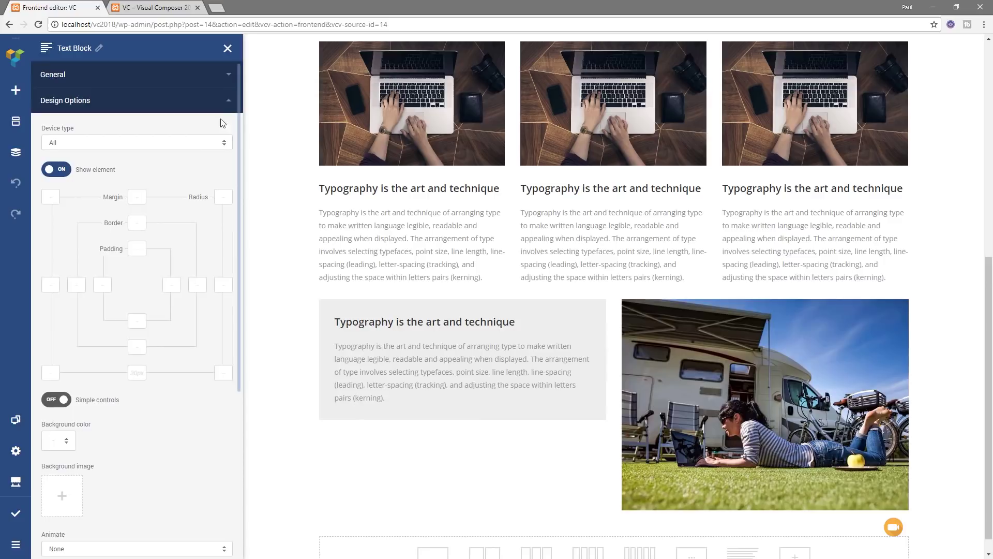
{"action": "left_click", "coordinate": [52, 402]}
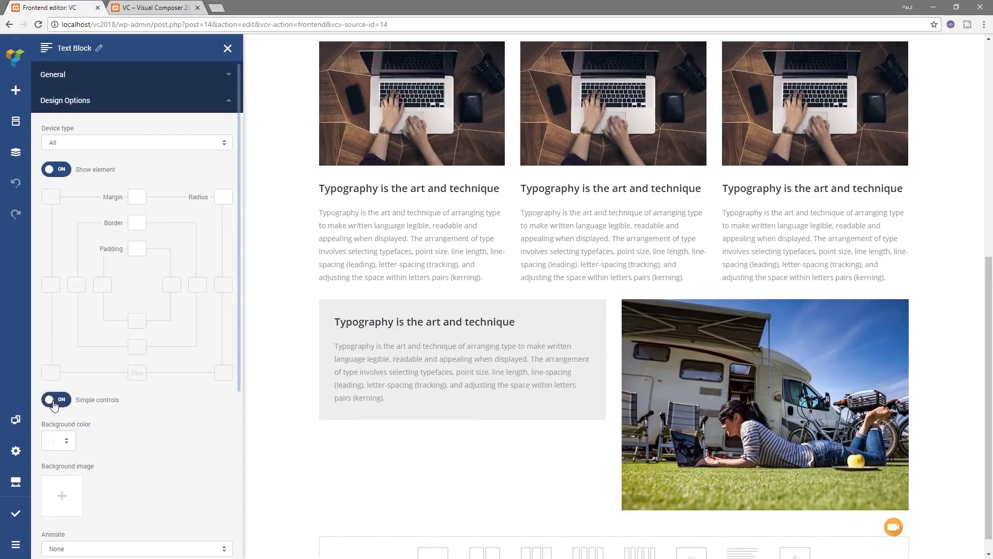
{"action": "left_click", "coordinate": [139, 249]}
{"action": "type", "text": "30"}
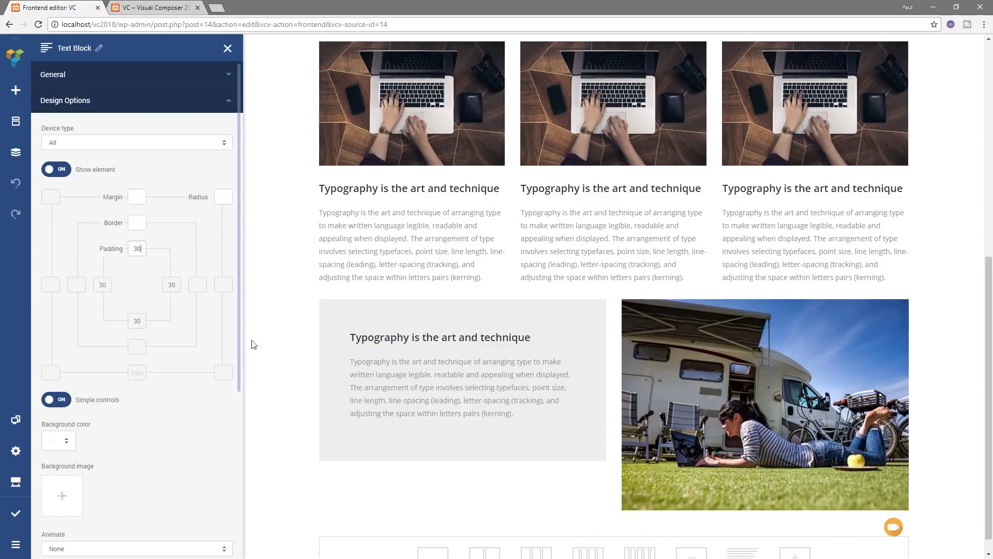
Step: Examine the light grey column's general and design settings, then close them
{"action": "mouse_move", "coordinate": [366, 328]}
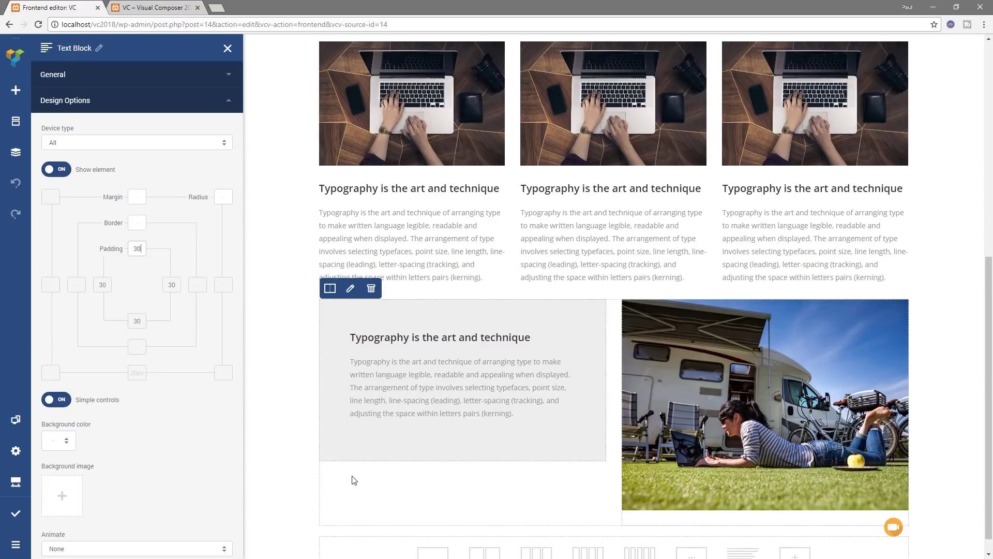
{"action": "mouse_move", "coordinate": [375, 292]}
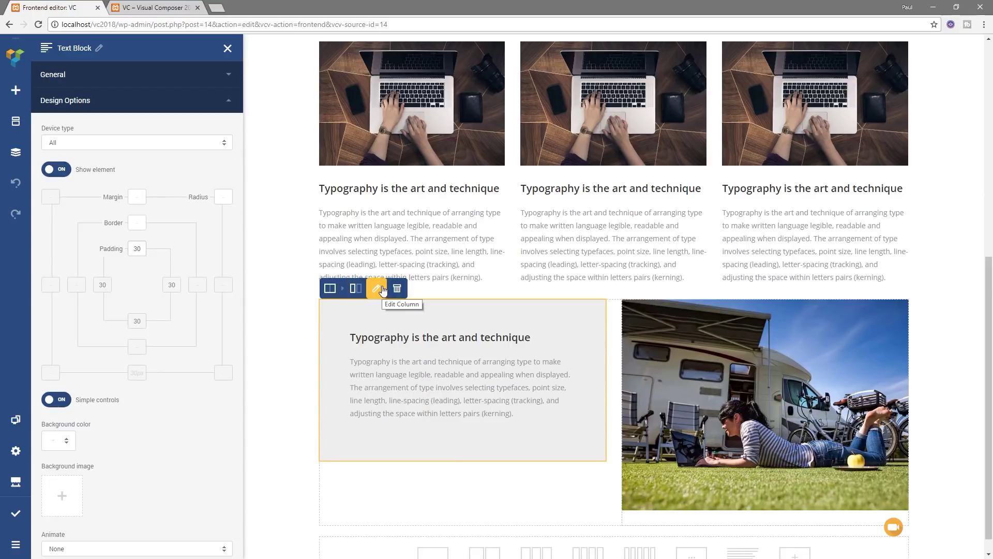
{"action": "left_click", "coordinate": [383, 291]}
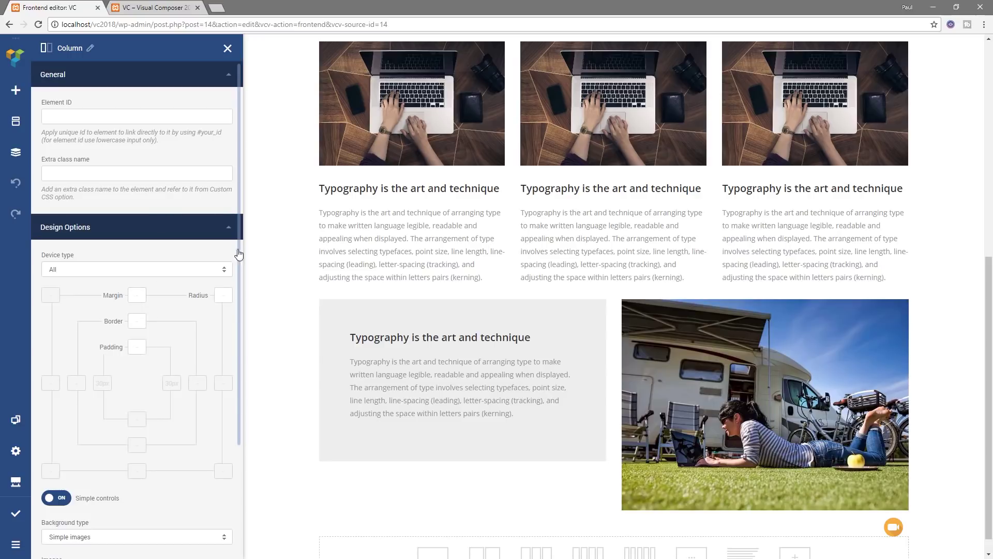
{"action": "scroll", "coordinate": [239, 256], "scroll_direction": "down", "scroll_amount": 6}
{"action": "scroll", "coordinate": [239, 341], "scroll_direction": "down", "scroll_amount": 2}
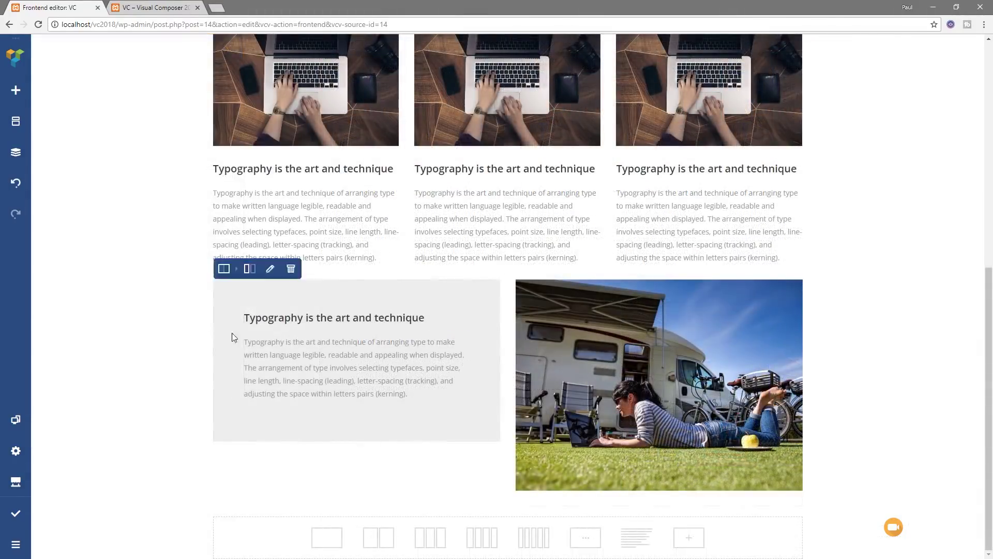
Step: Widen the grey text column to about 64% of the row, narrowing the image column to about 35%
{"action": "mouse_move", "coordinate": [221, 280]}
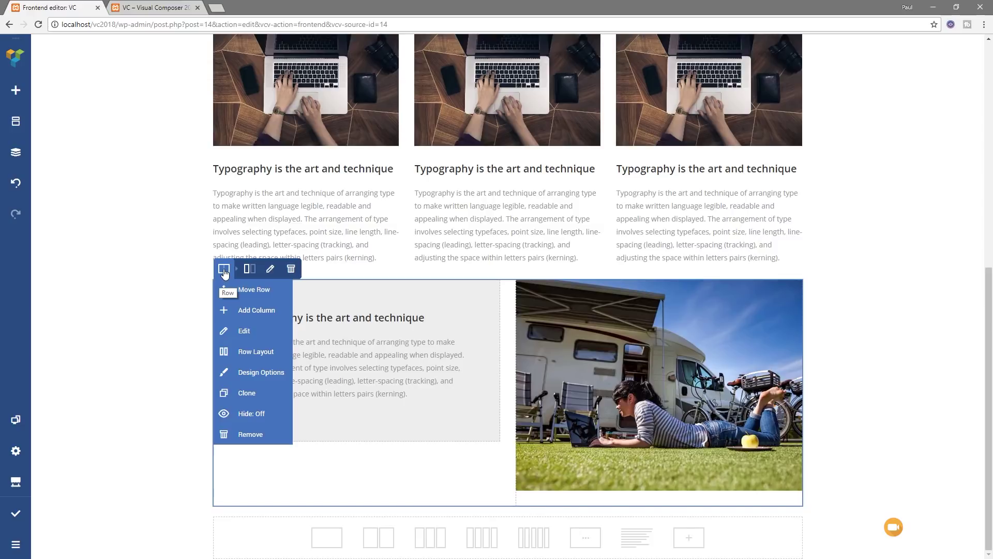
{"action": "mouse_move", "coordinate": [247, 271]}
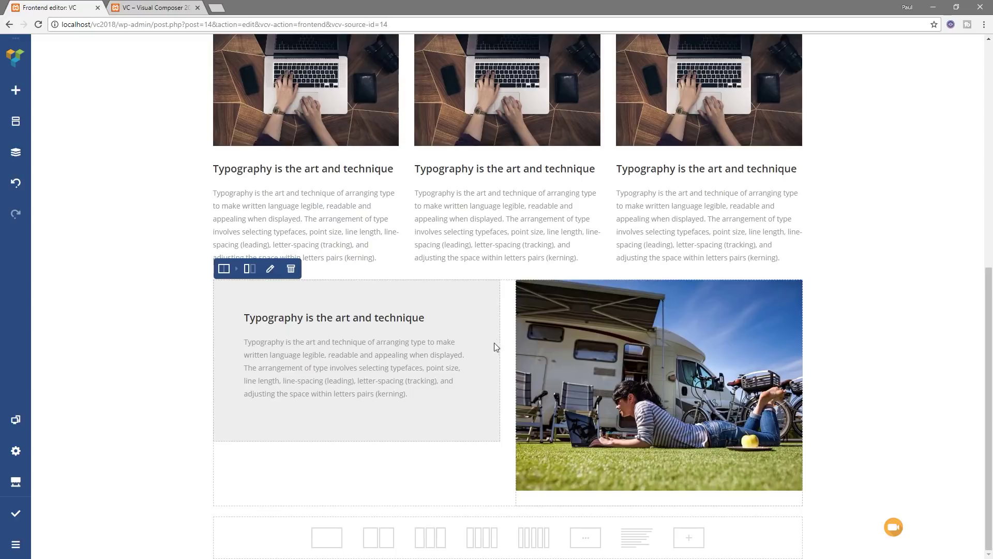
{"action": "left_click_drag", "start_coordinate": [507, 436], "coordinate": [589, 436]}
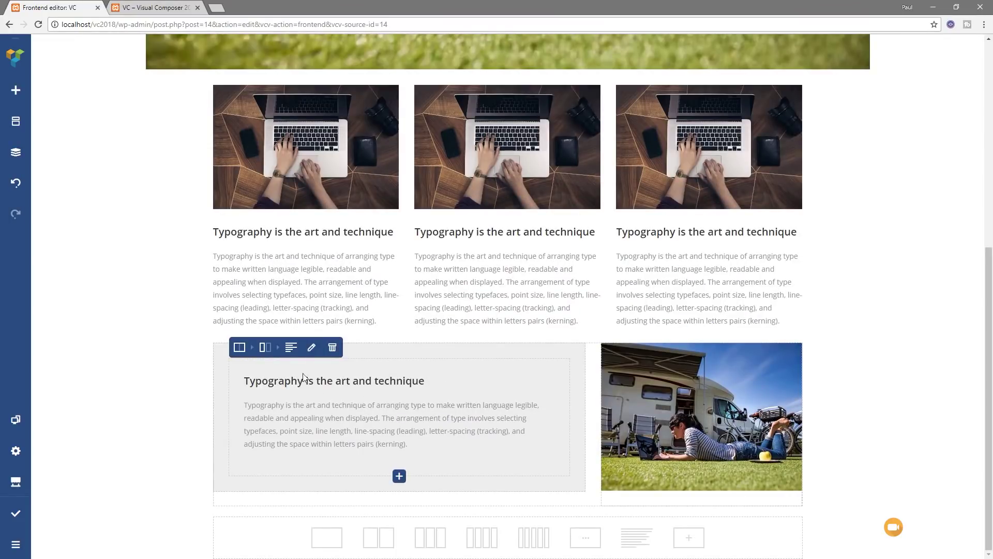
Step: Set the column gap of the text and image row to 0
{"action": "mouse_move", "coordinate": [239, 350]}
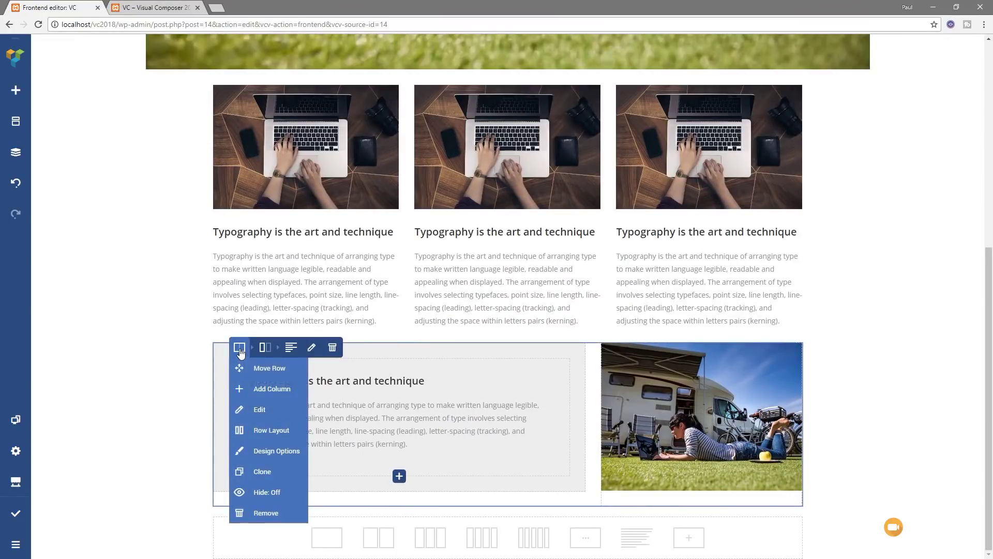
{"action": "left_click", "coordinate": [253, 411]}
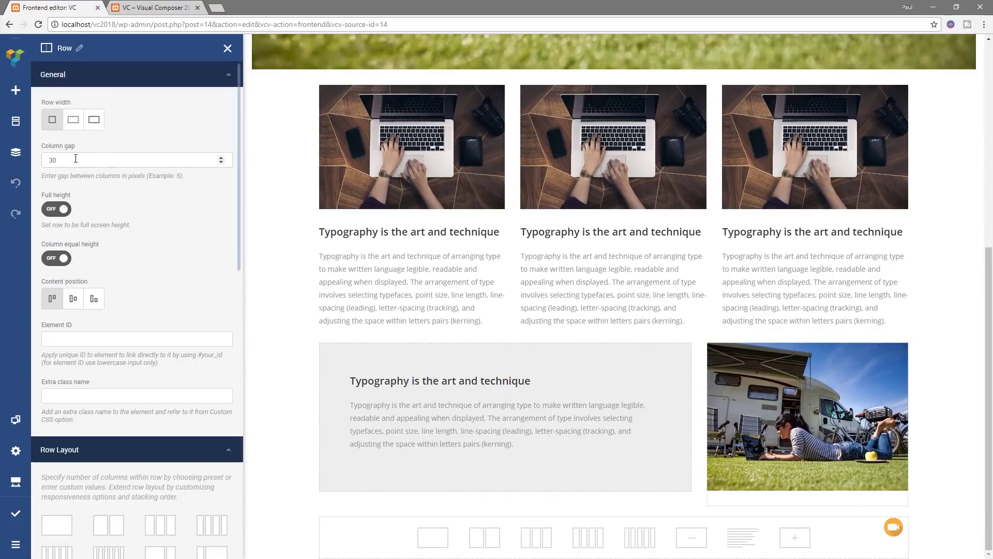
{"action": "left_click_drag", "start_coordinate": [75, 159], "coordinate": [34, 161]}
{"action": "type", "text": "0"}
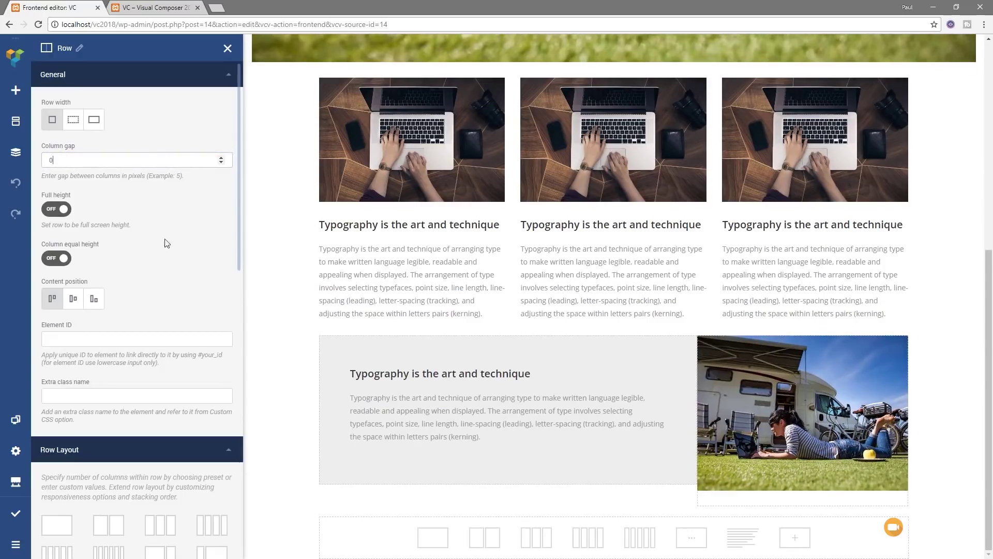
Step: Try the middle content position for the row and restore the top position
{"action": "scroll", "coordinate": [163, 246], "scroll_direction": "down", "scroll_amount": 2}
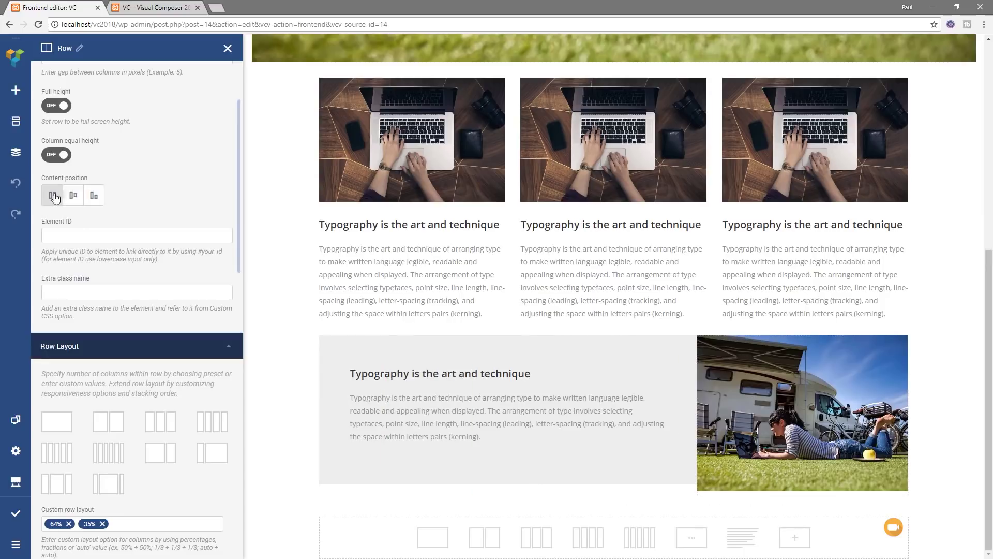
{"action": "left_click", "coordinate": [74, 198]}
{"action": "left_click", "coordinate": [51, 195]}
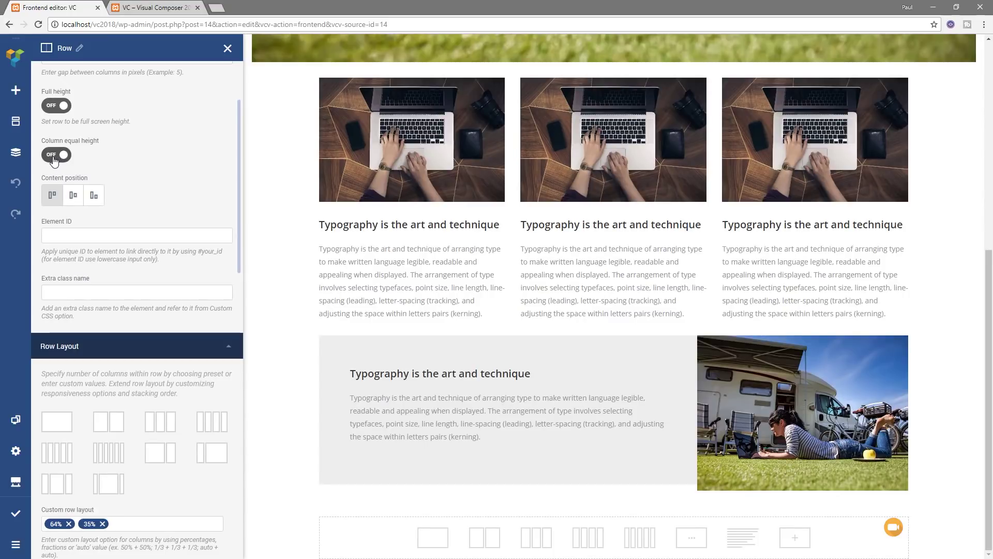
Step: Try the row's column equal height and full height options, turning each one back off
{"action": "left_click", "coordinate": [55, 158]}
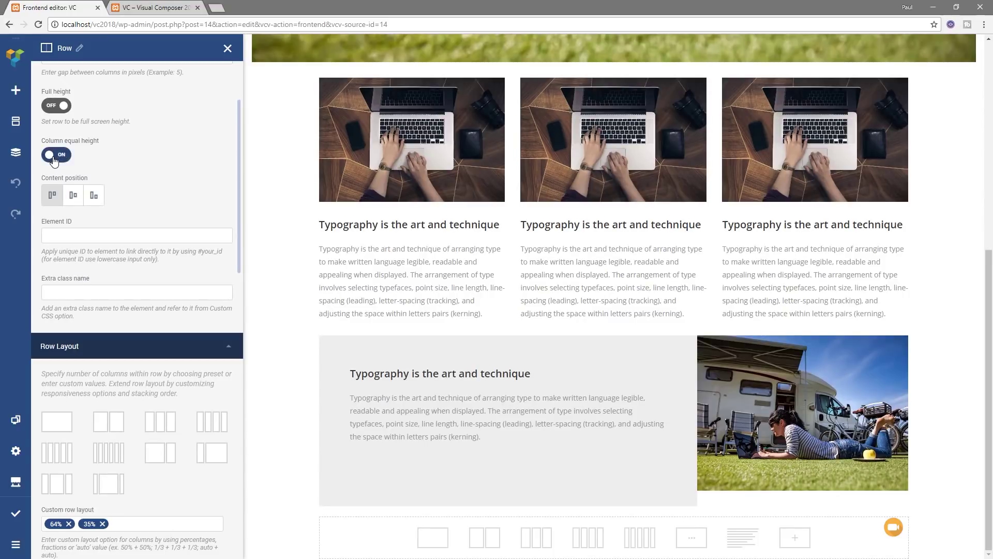
{"action": "left_click", "coordinate": [54, 156]}
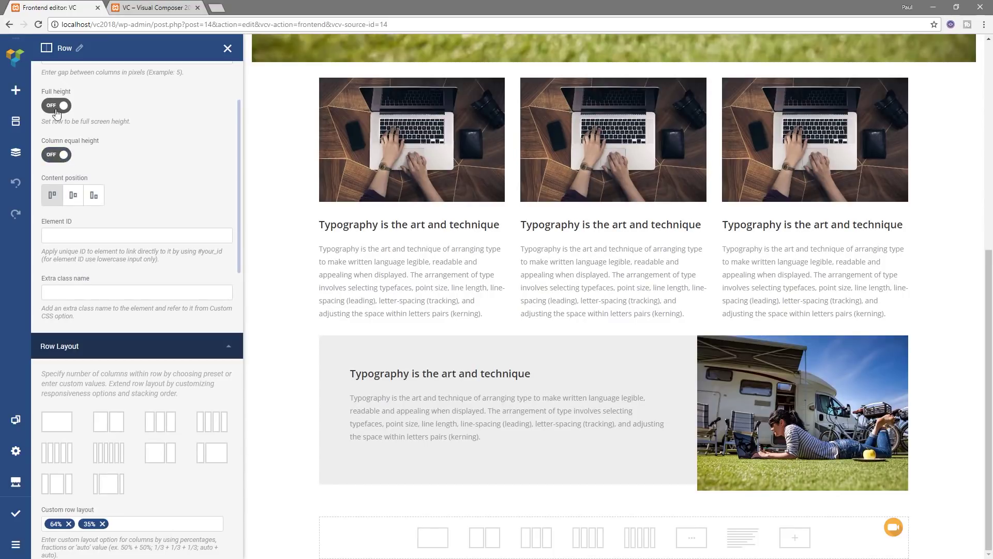
{"action": "left_click", "coordinate": [52, 106]}
{"action": "left_click", "coordinate": [52, 106]}
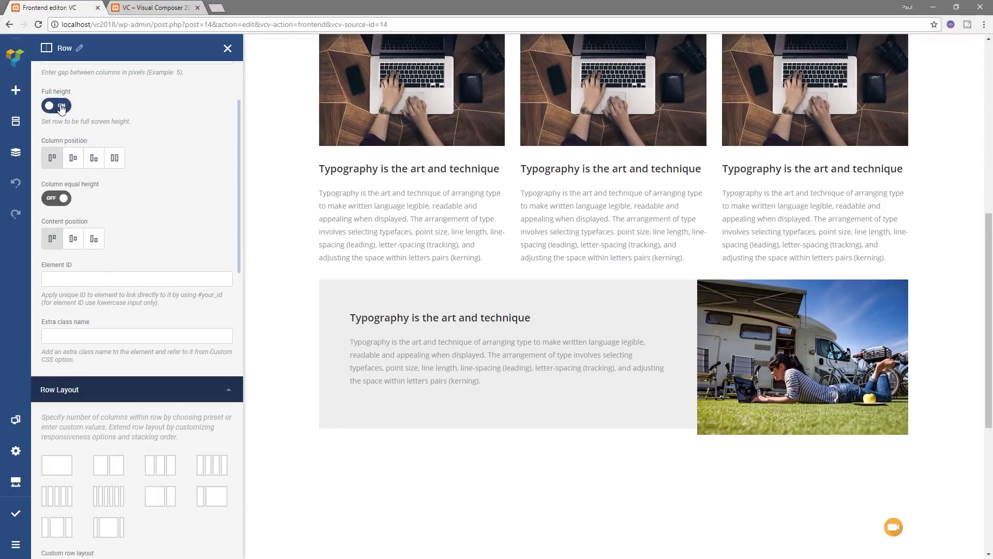
Step: Examine the row's layout presets and the custom layout widths of its two columns
{"action": "scroll", "coordinate": [139, 261], "scroll_direction": "down", "scroll_amount": 3}
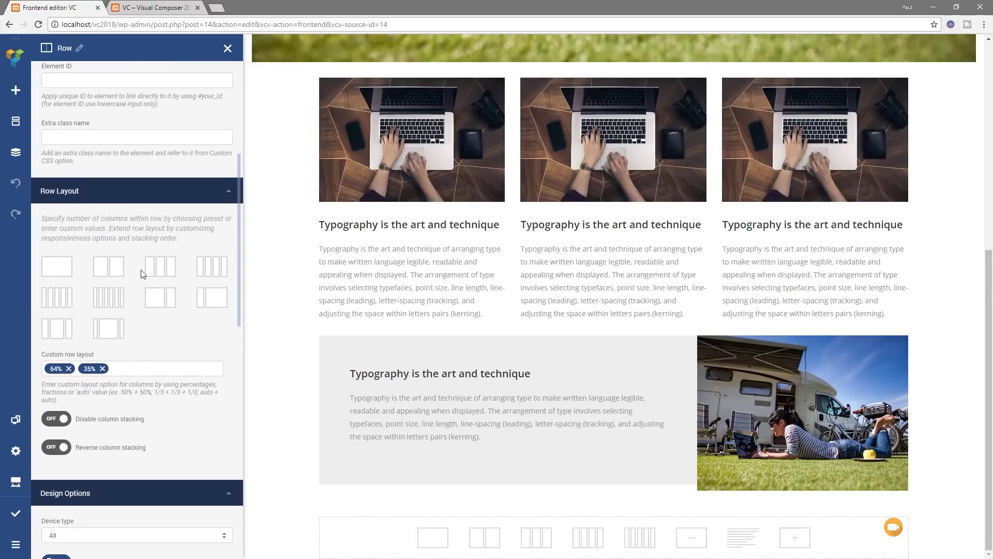
{"action": "left_click", "coordinate": [62, 369]}
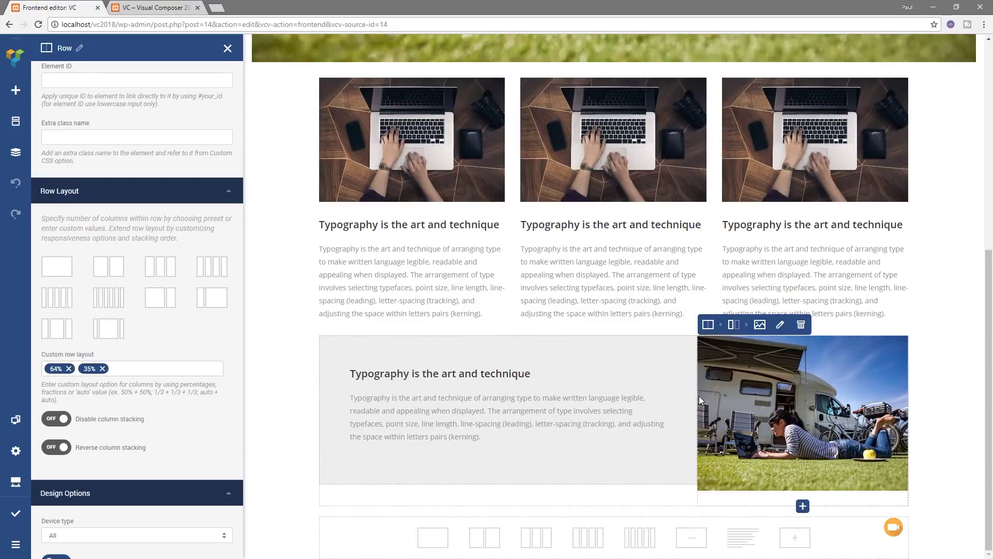
Step: Resize the two columns of the text and image row to 65% and 34%
{"action": "left_click_drag", "start_coordinate": [695, 398], "coordinate": [702, 399]}
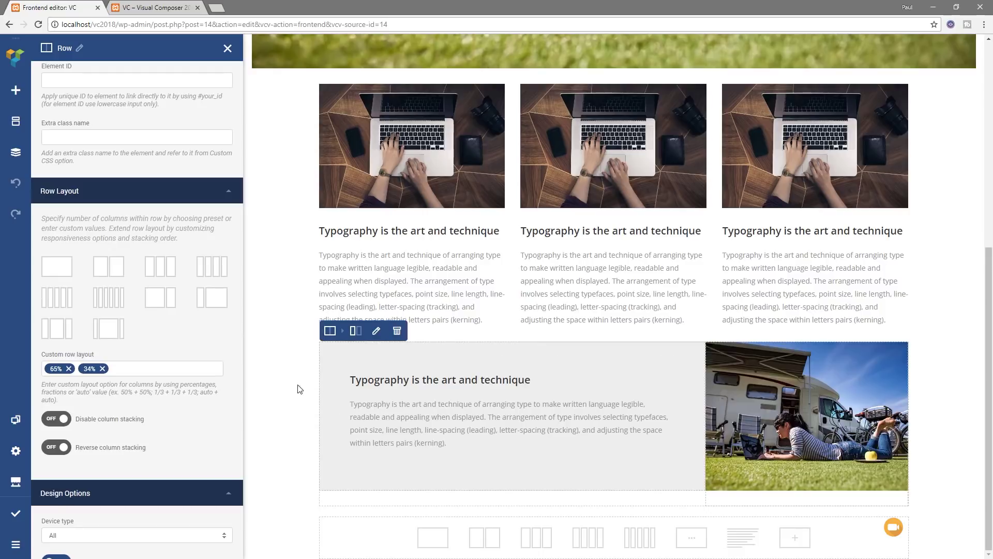
{"action": "scroll", "coordinate": [217, 409], "scroll_direction": "down", "scroll_amount": 5}
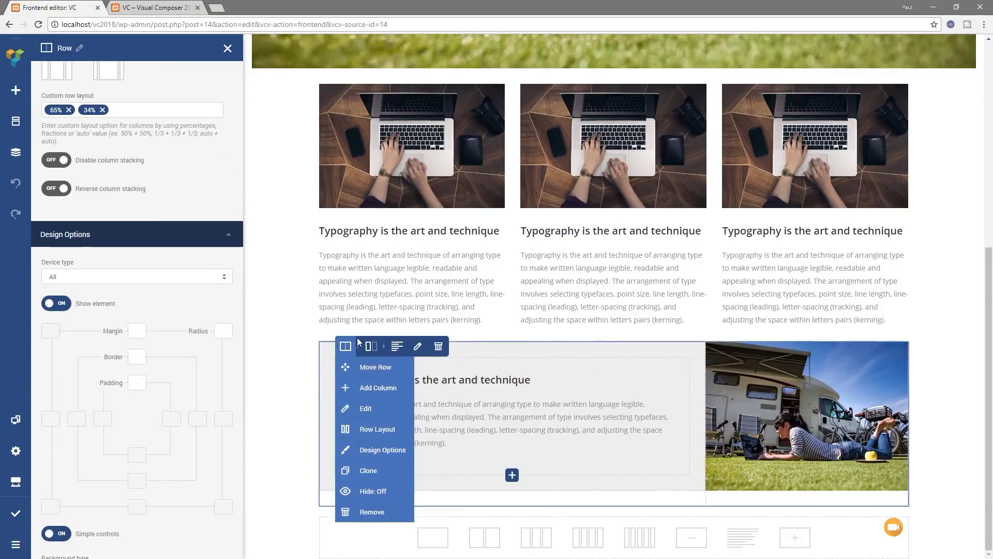
Step: Examine the text column's general, design and divider settings and the row's element controls, closing the column settings when done
{"action": "mouse_move", "coordinate": [332, 345]}
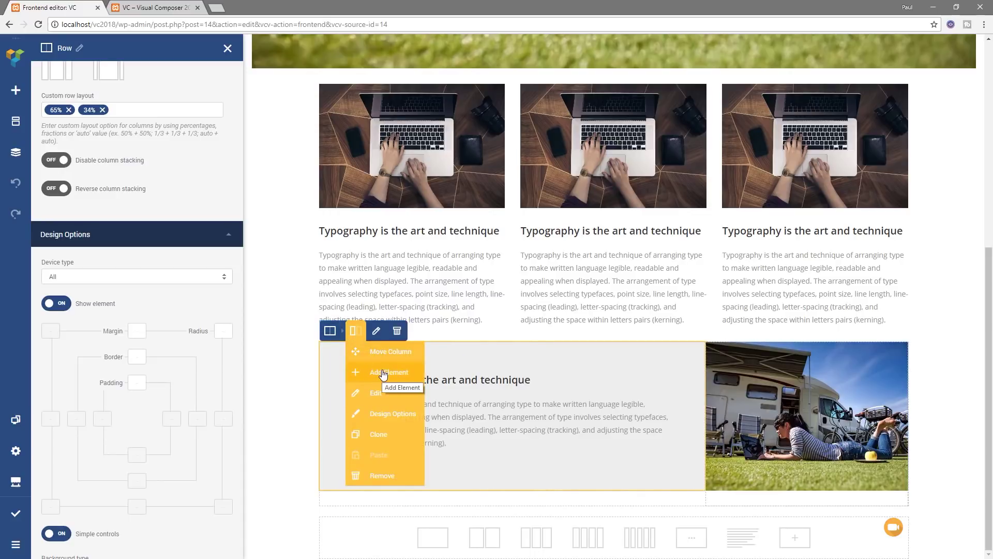
{"action": "left_click", "coordinate": [386, 396]}
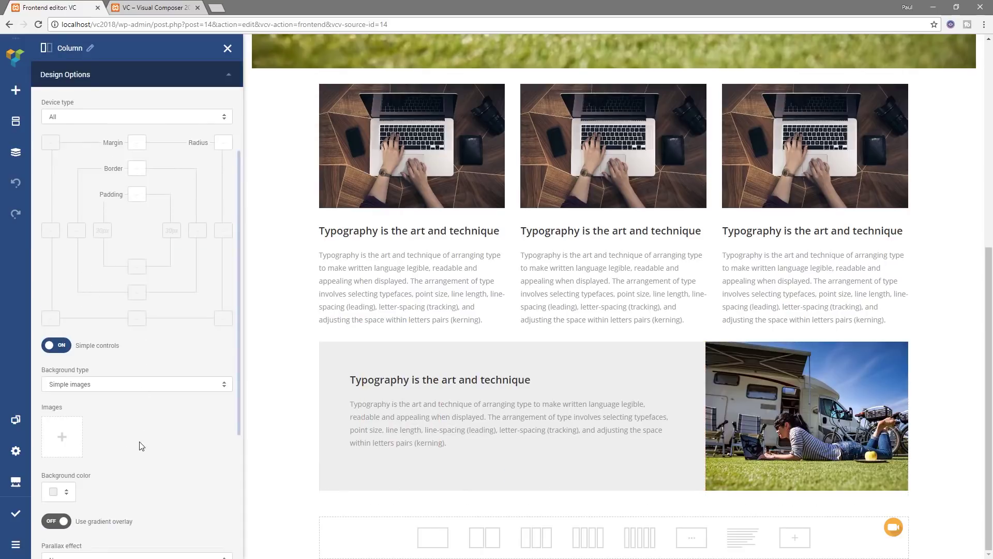
{"action": "scroll", "coordinate": [141, 446], "scroll_direction": "down", "scroll_amount": 4}
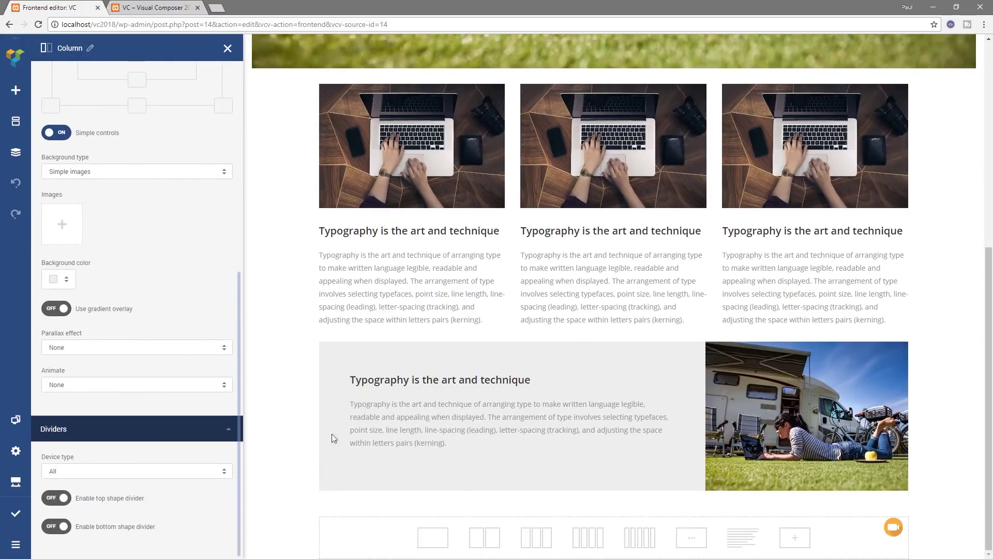
{"action": "mouse_move", "coordinate": [399, 355]}
{"action": "mouse_move", "coordinate": [371, 347]}
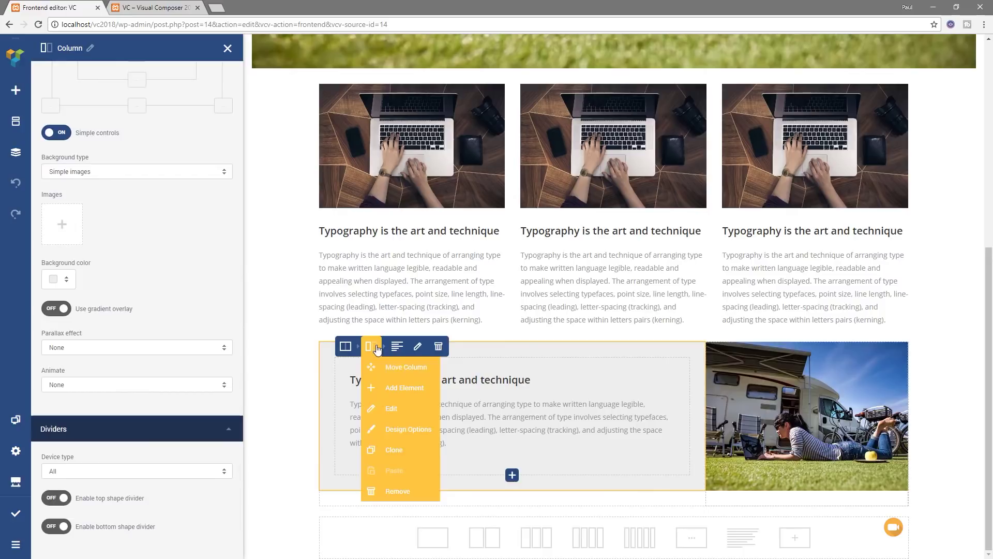
{"action": "left_click", "coordinate": [392, 411]}
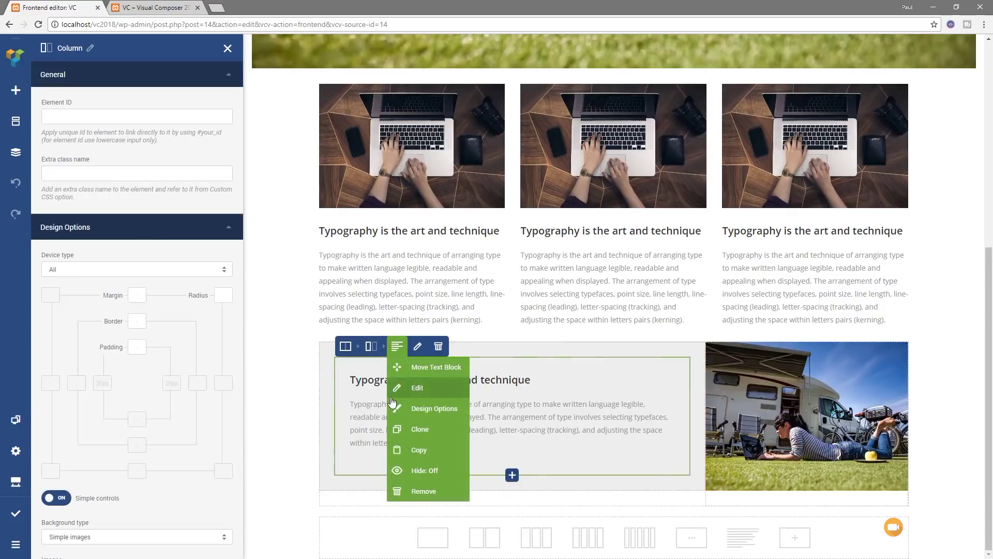
{"action": "mouse_move", "coordinate": [395, 351]}
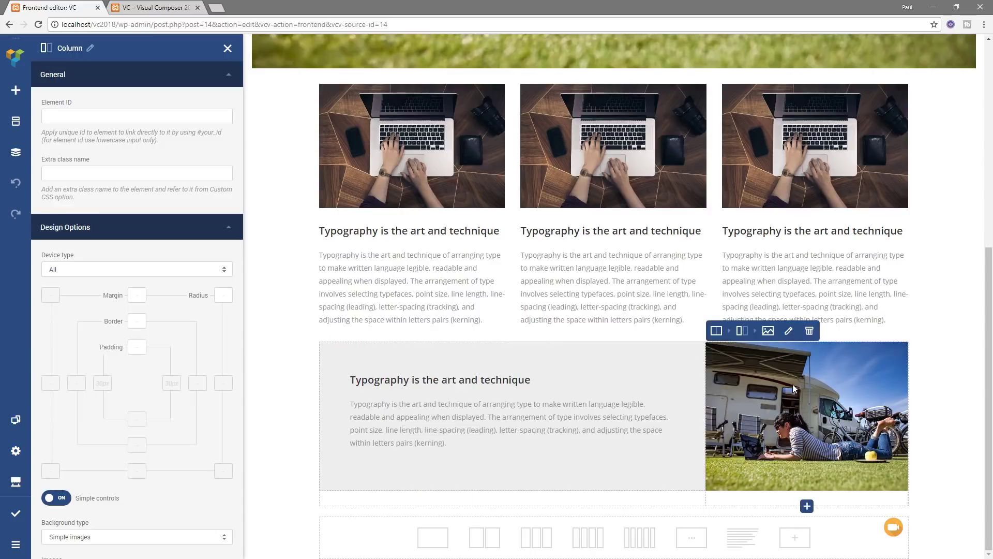
{"action": "mouse_move", "coordinate": [771, 333]}
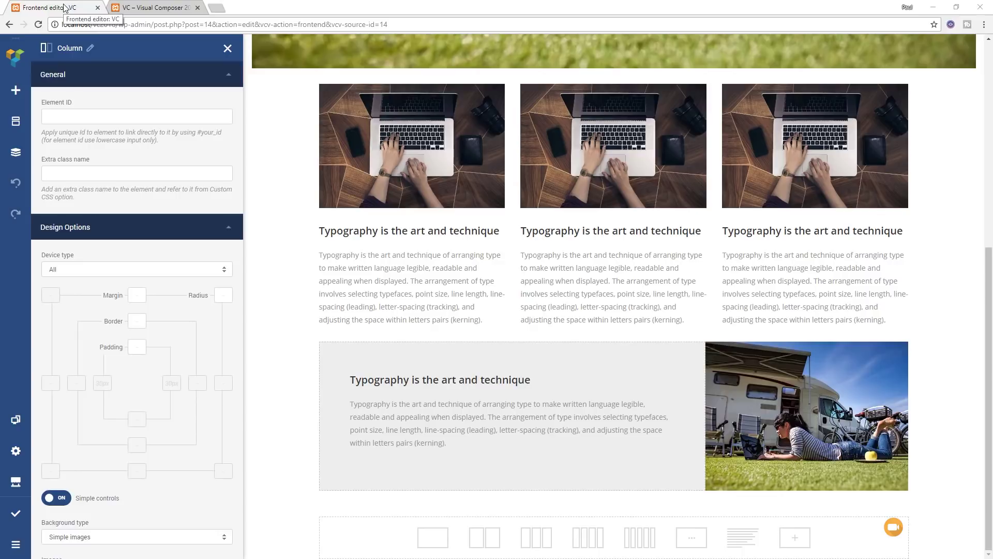
{"action": "left_click", "coordinate": [228, 48]}
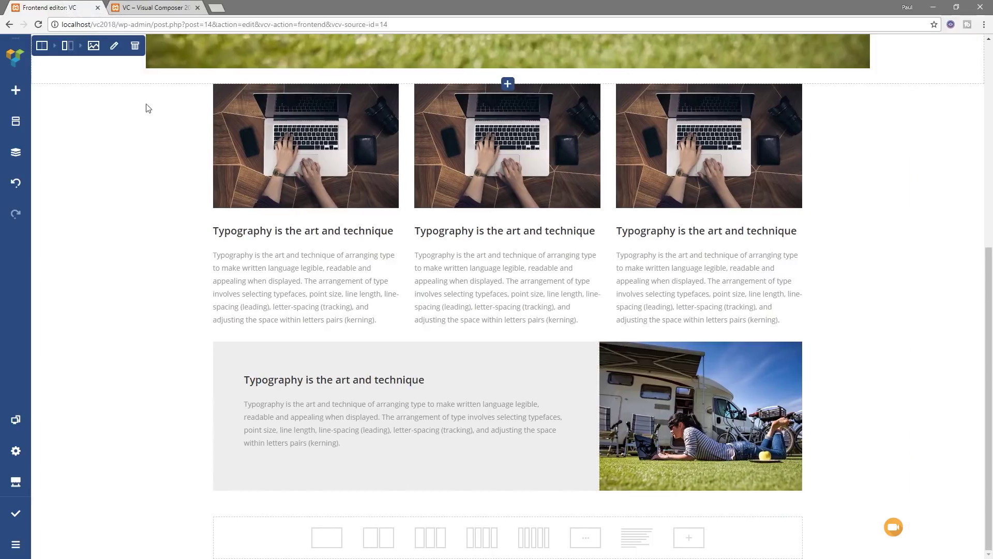
Step: View the live page down to its last row, close it and return to the frontend editor
{"action": "left_click", "coordinate": [17, 548]}
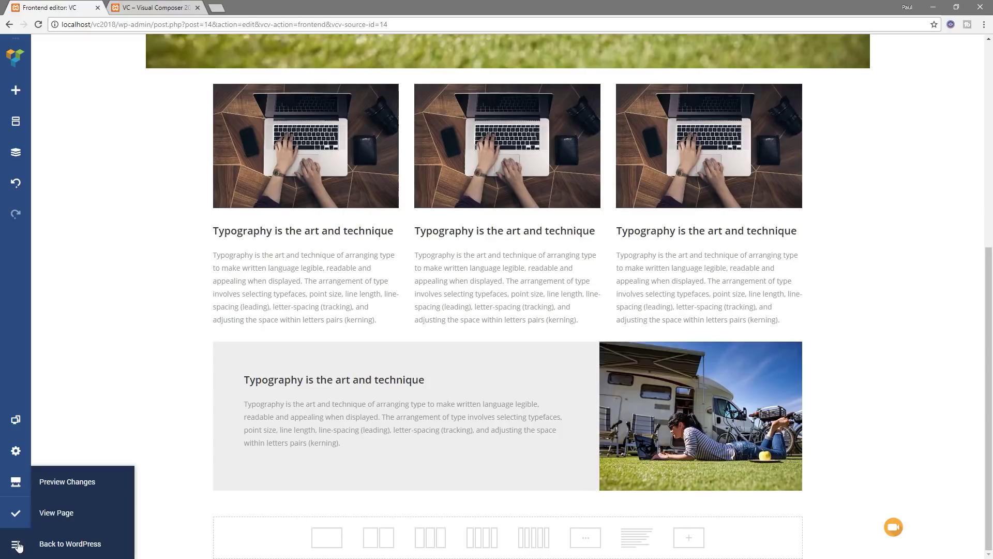
{"action": "left_click", "coordinate": [78, 518]}
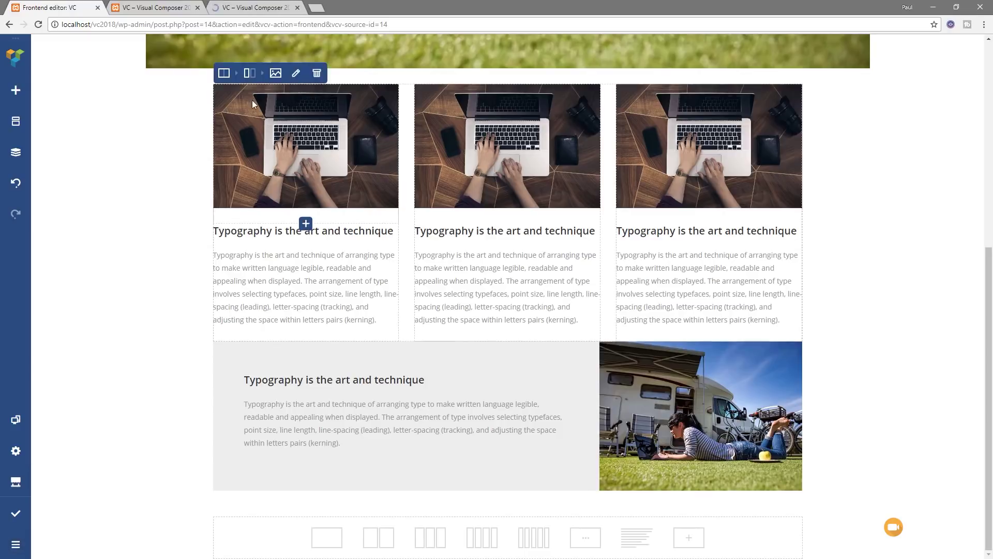
{"action": "left_click", "coordinate": [257, 7]}
{"action": "scroll", "coordinate": [115, 351], "scroll_direction": "down", "scroll_amount": 3}
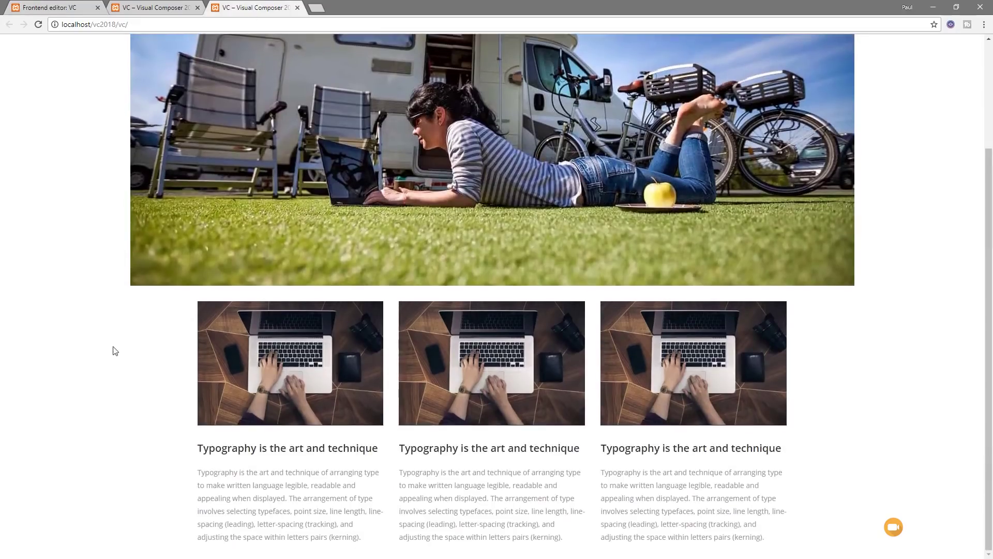
{"action": "scroll", "coordinate": [177, 412], "scroll_direction": "up", "scroll_amount": 1}
{"action": "scroll", "coordinate": [177, 412], "scroll_direction": "down", "scroll_amount": 1}
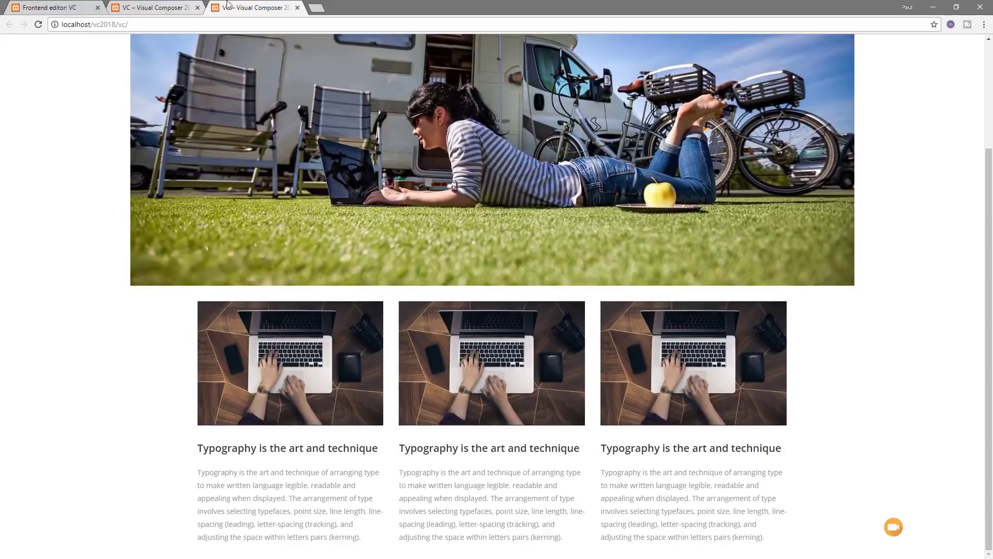
{"action": "left_click", "coordinate": [298, 9]}
{"action": "left_click", "coordinate": [57, 8]}
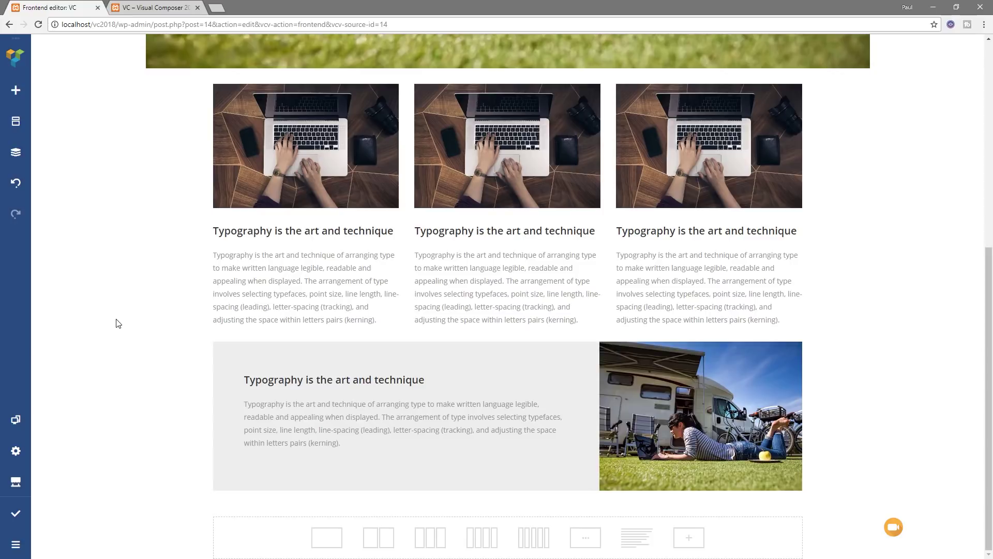
Step: Save the page changes and check the text and image row on the live page
{"action": "left_click", "coordinate": [16, 520]}
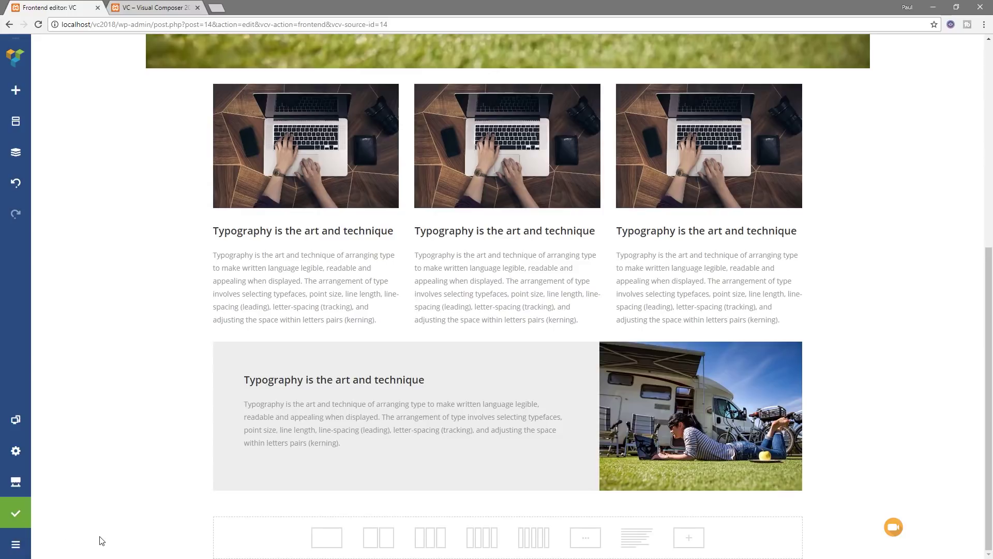
{"action": "left_click", "coordinate": [16, 545]}
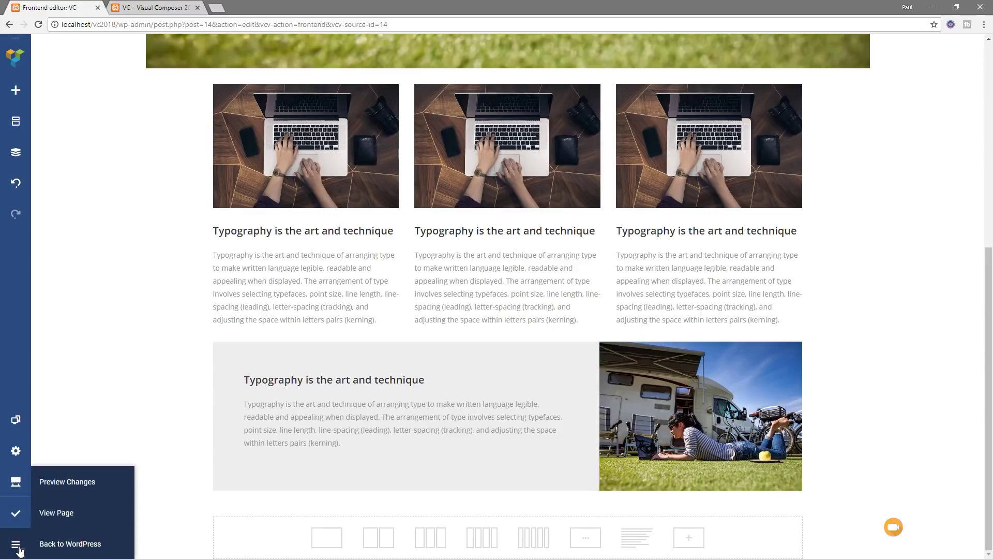
{"action": "left_click", "coordinate": [75, 513]}
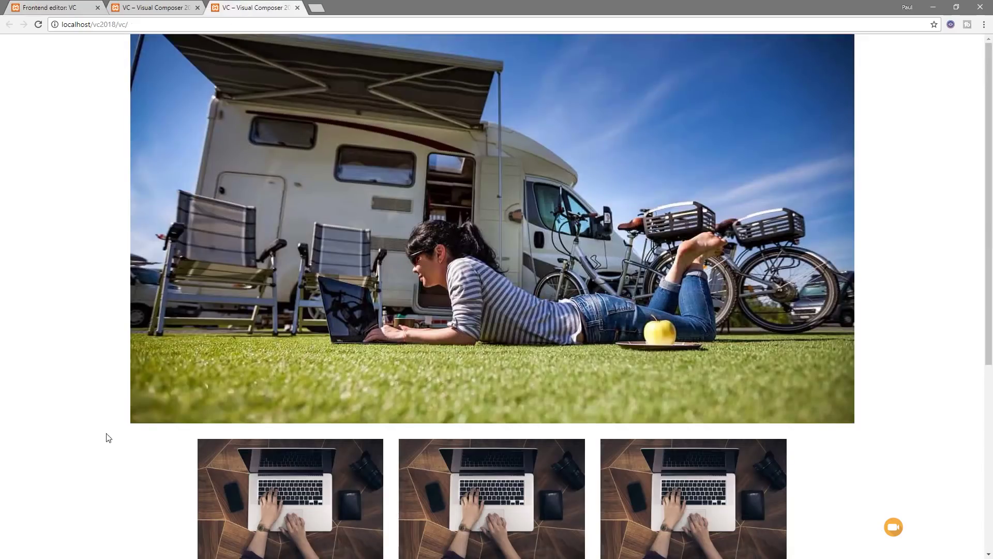
{"action": "scroll", "coordinate": [76, 428], "scroll_direction": "down", "scroll_amount": 6}
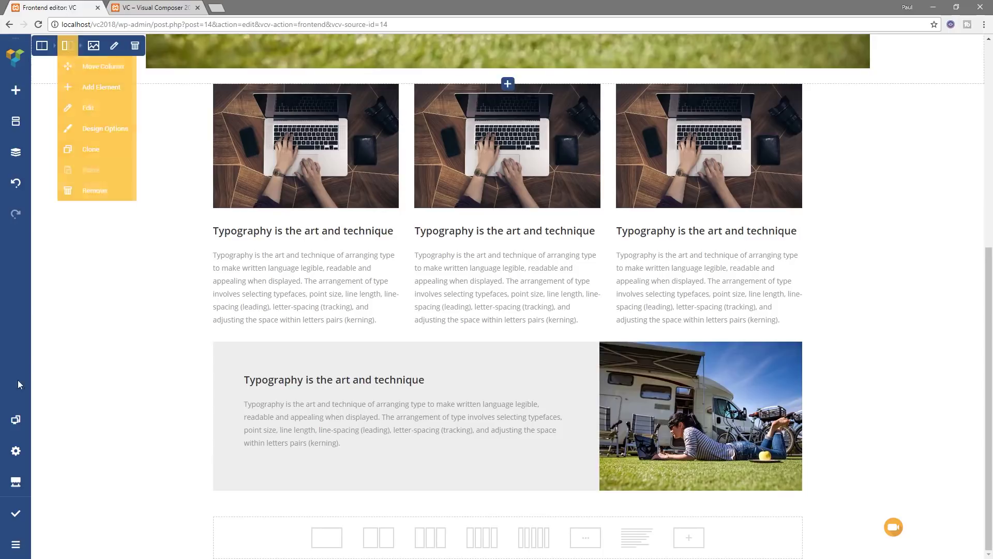
Step: Return to the page's WordPress edit screen and try switching to the Classic Editor, cancelling the switch
{"action": "mouse_move", "coordinate": [14, 548]}
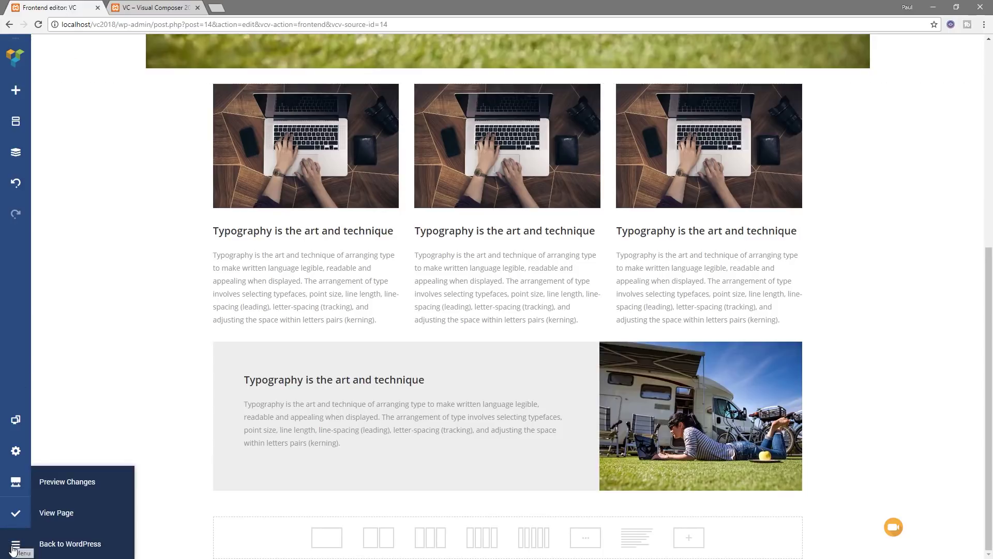
{"action": "left_click", "coordinate": [57, 545]}
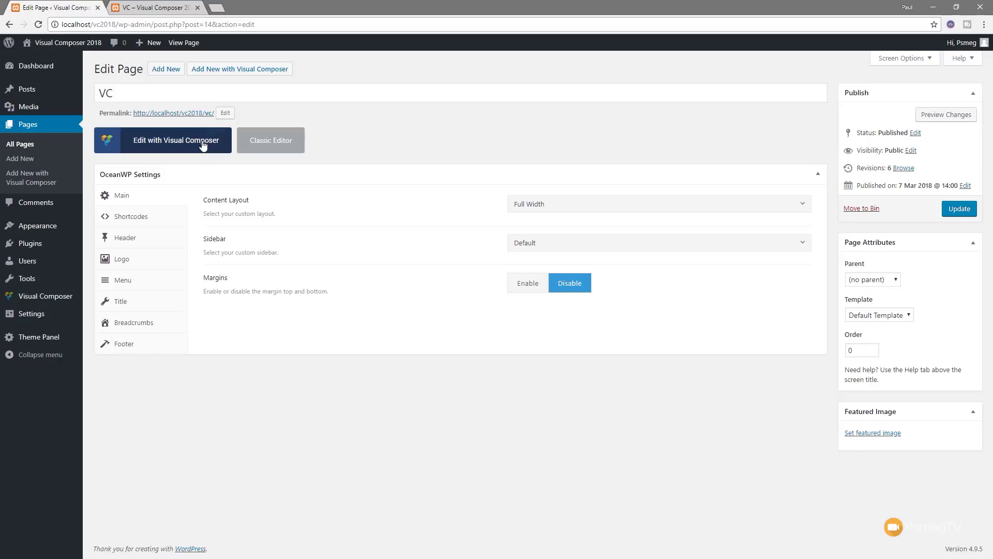
{"action": "left_click", "coordinate": [278, 150]}
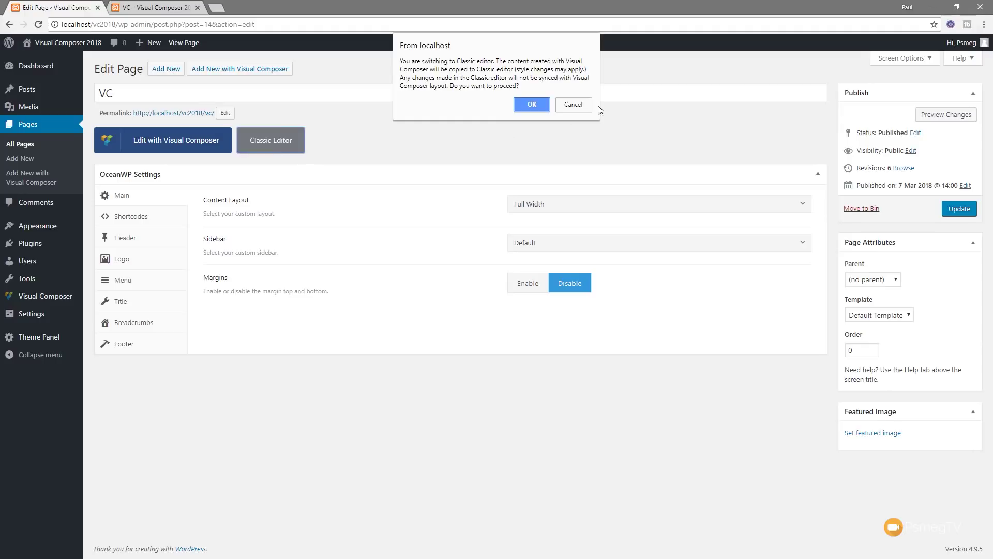
{"action": "left_click", "coordinate": [575, 107]}
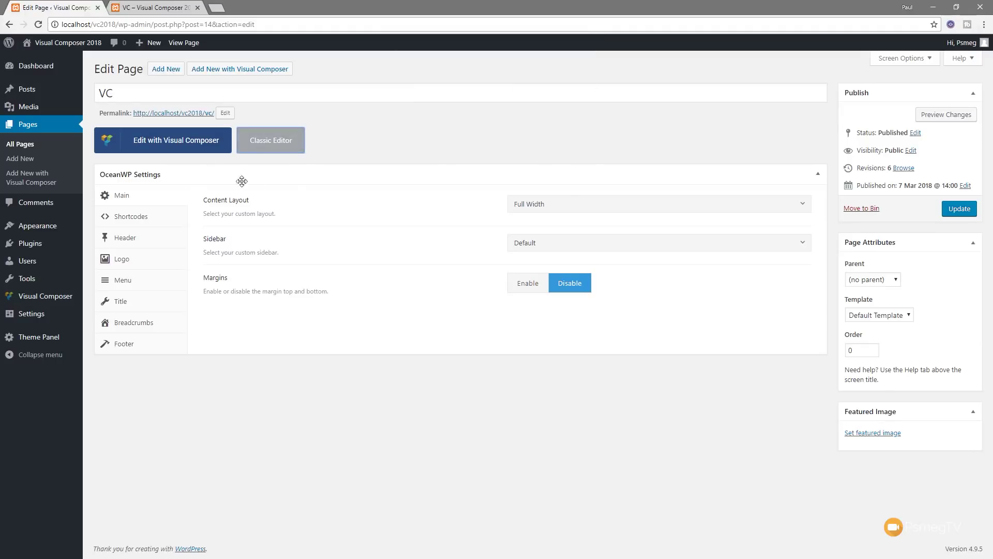